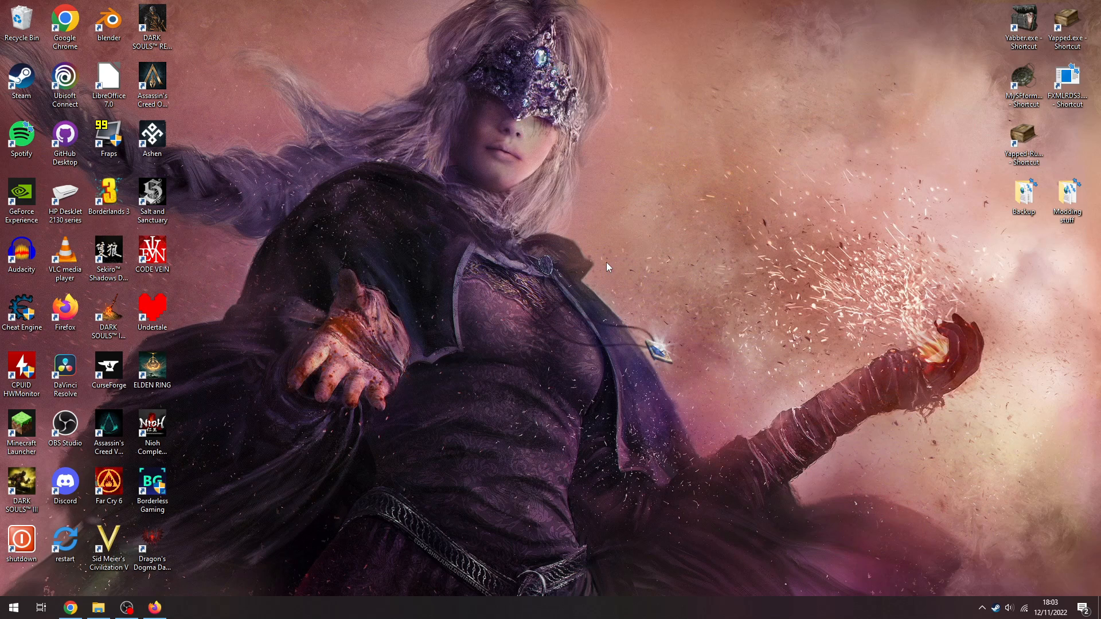
Step: Switch to Firefox and read the DS3 Ascended Mod RPG description, including the installation instructions for Mod Engine
{"action": "left_click", "coordinate": [158, 612]}
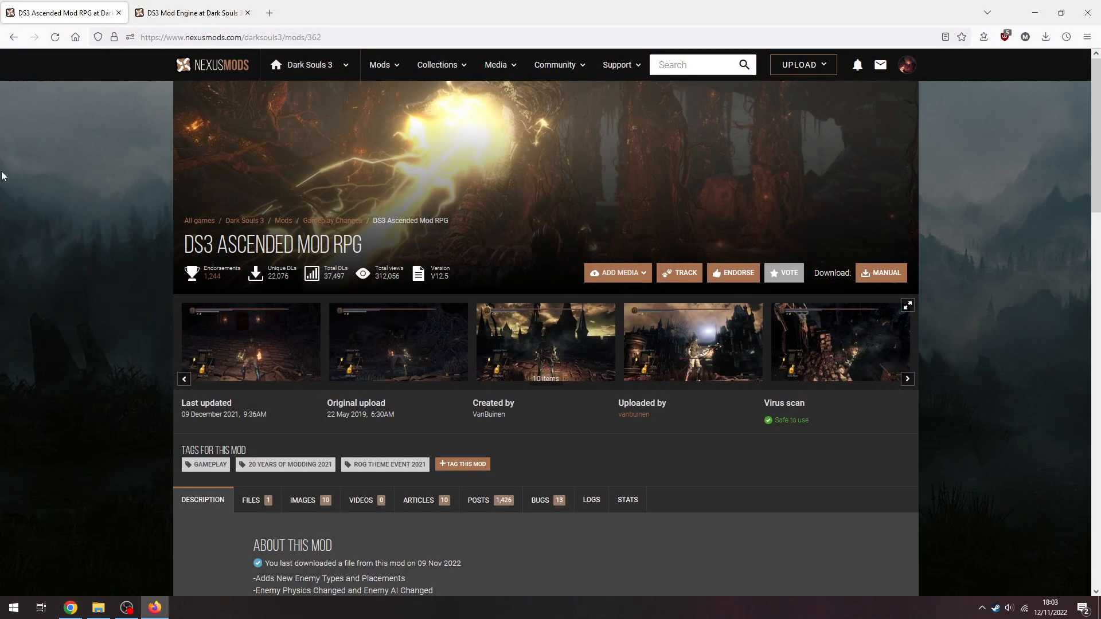
{"action": "scroll", "coordinate": [2, 175], "scroll_direction": "down", "scroll_amount": 7}
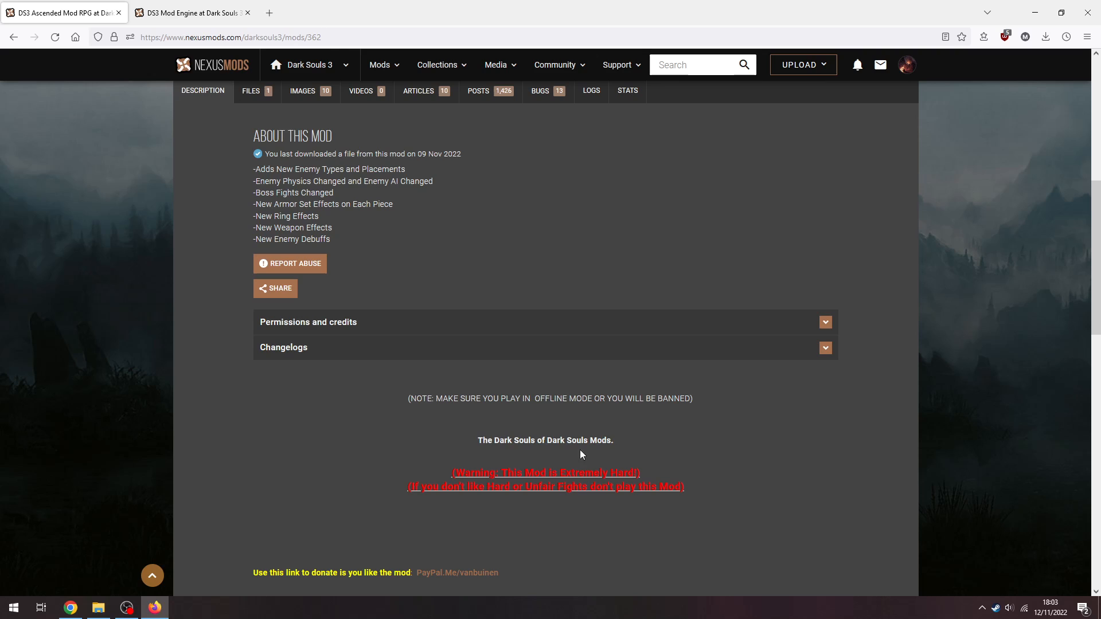
{"action": "scroll", "coordinate": [76, 216], "scroll_direction": "down", "scroll_amount": 11}
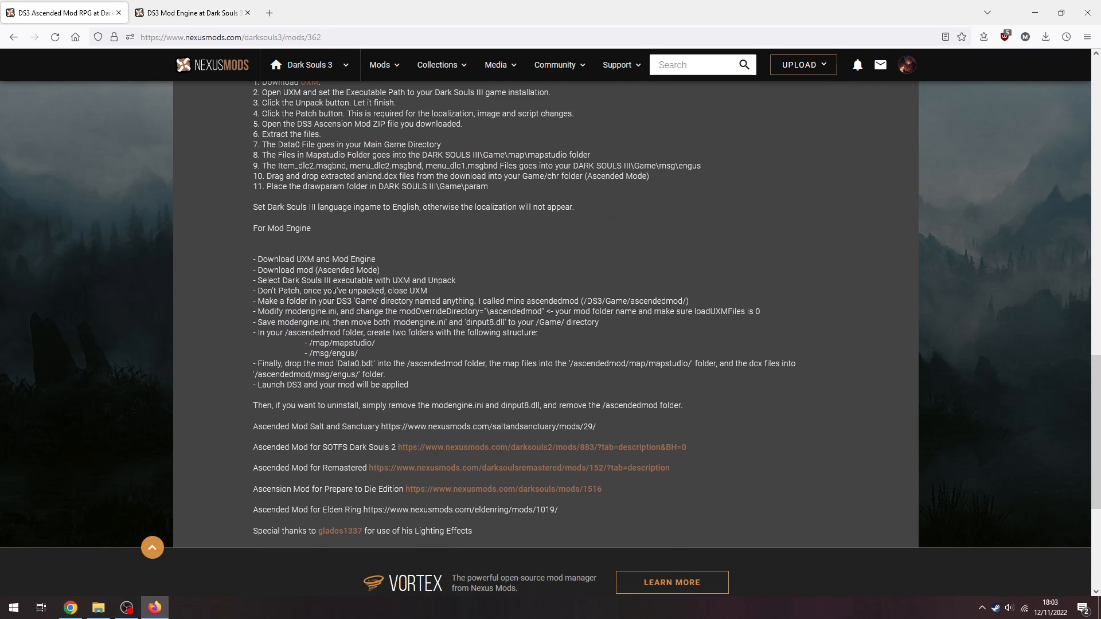
{"action": "scroll", "coordinate": [146, 304], "scroll_direction": "up", "scroll_amount": 15}
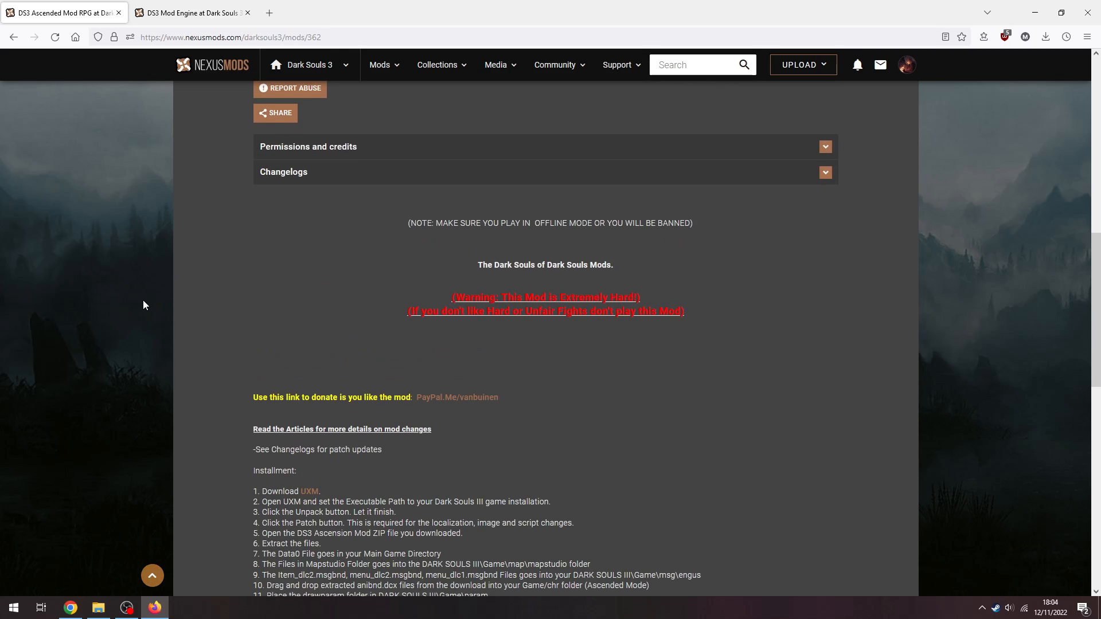
{"action": "scroll", "coordinate": [143, 301], "scroll_direction": "down", "scroll_amount": 12}
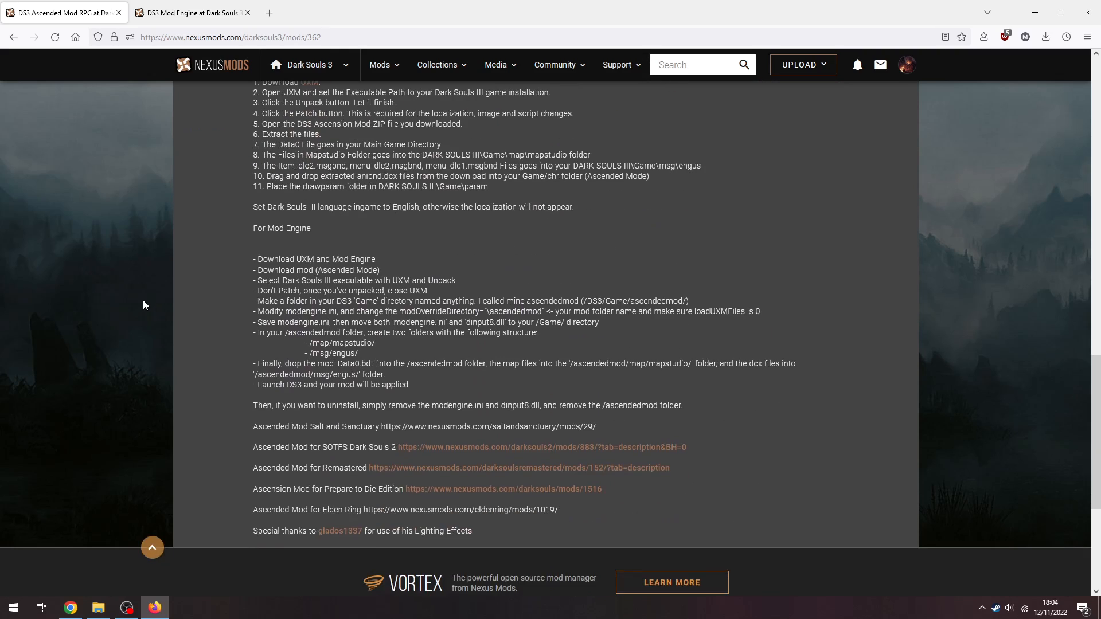
{"action": "scroll", "coordinate": [35, 309], "scroll_direction": "up", "scroll_amount": 12}
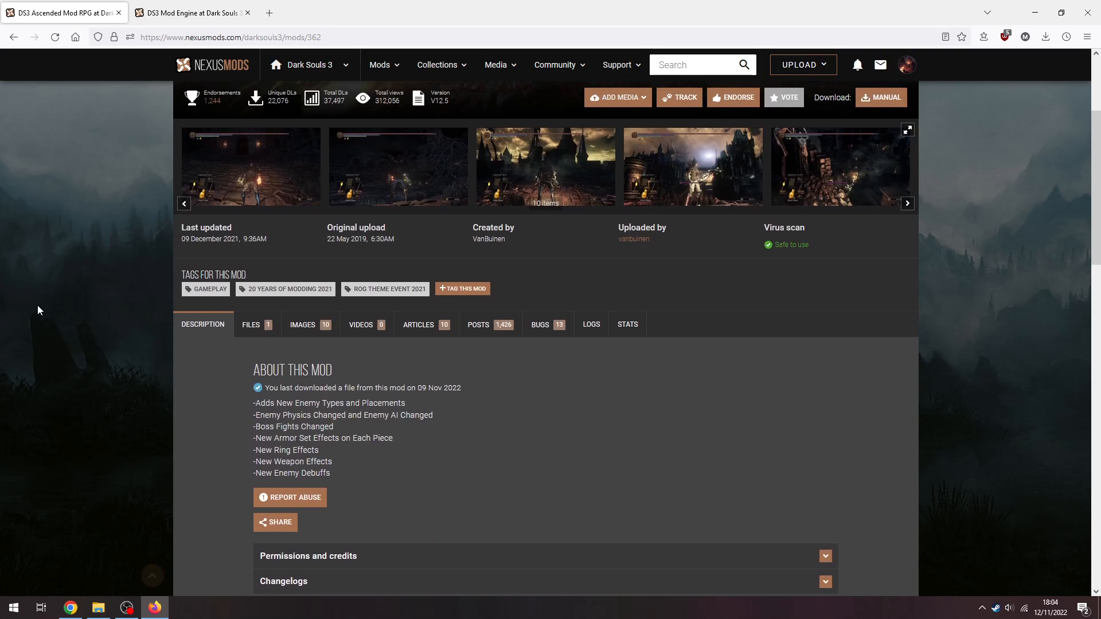
Step: Open the download options for the DS3 Ascended Mod file from its Nexus Mods page
{"action": "left_click", "coordinate": [250, 325]}
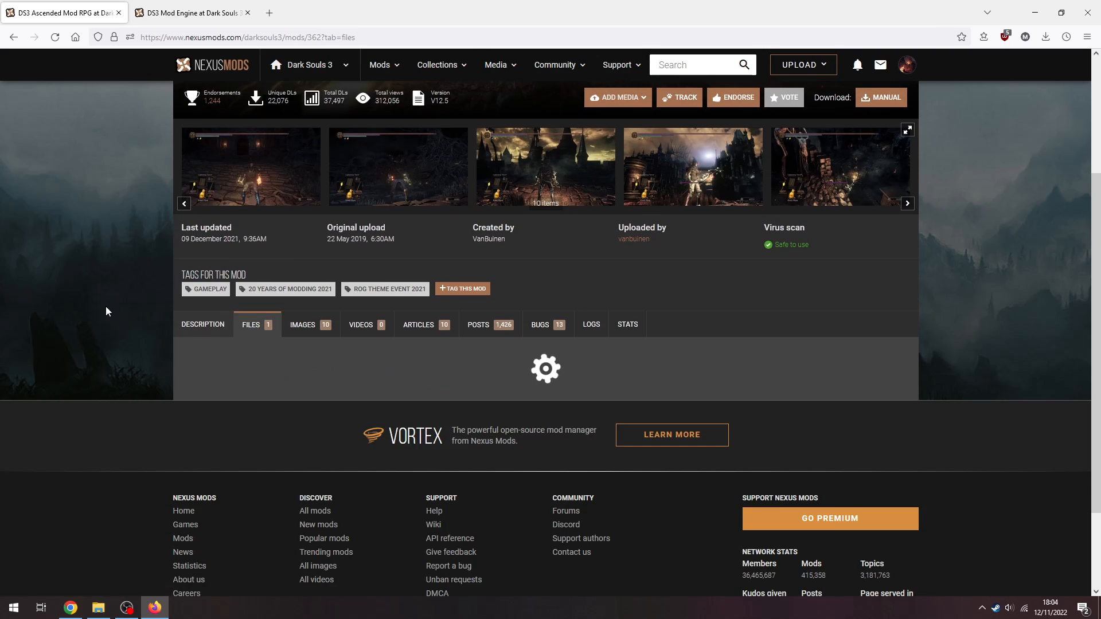
{"action": "scroll", "coordinate": [143, 270], "scroll_direction": "down", "scroll_amount": 2}
{"action": "left_click", "coordinate": [309, 359]}
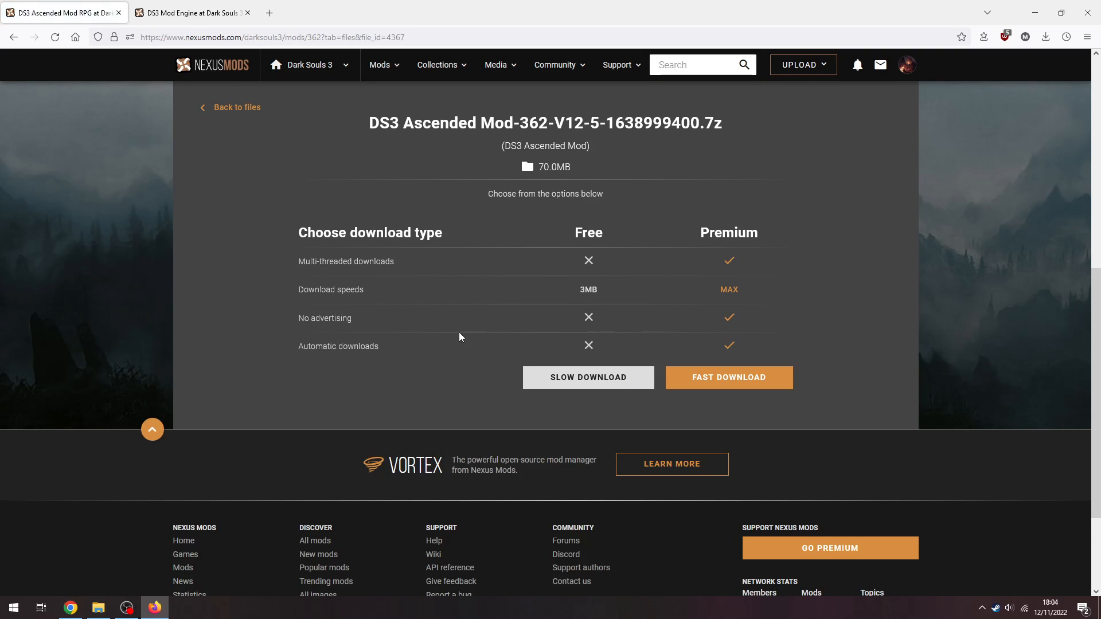
{"action": "scroll", "coordinate": [98, 245], "scroll_direction": "up", "scroll_amount": 7}
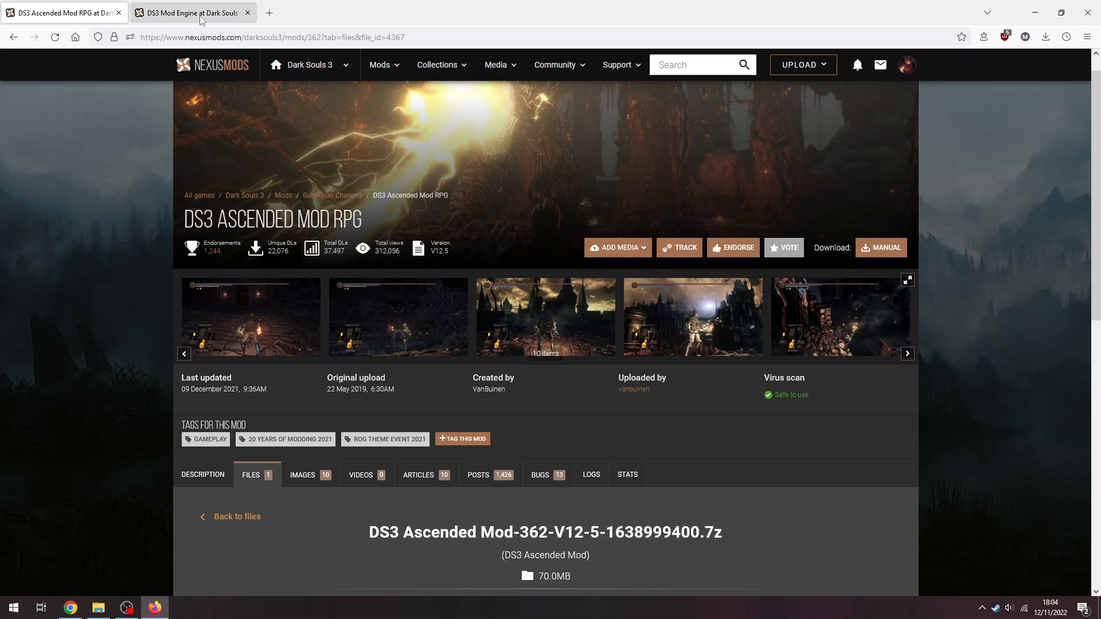
Step: Open the download options for the ModEngine file on the DS3 Mod Engine page, and minimise the browser
{"action": "left_click", "coordinate": [201, 20]}
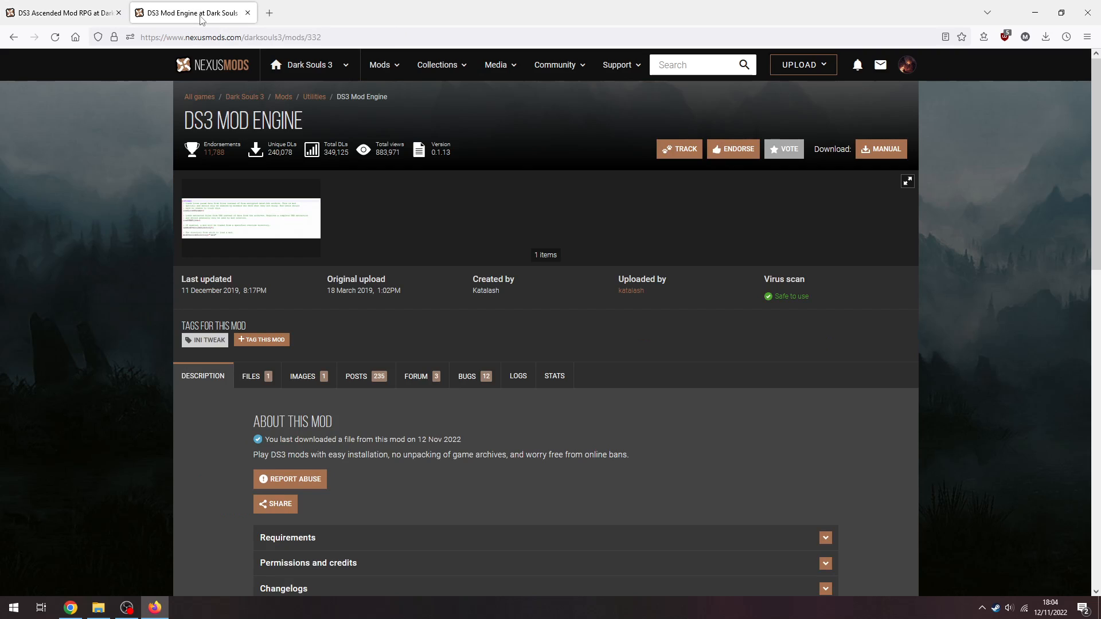
{"action": "left_click", "coordinate": [255, 377]}
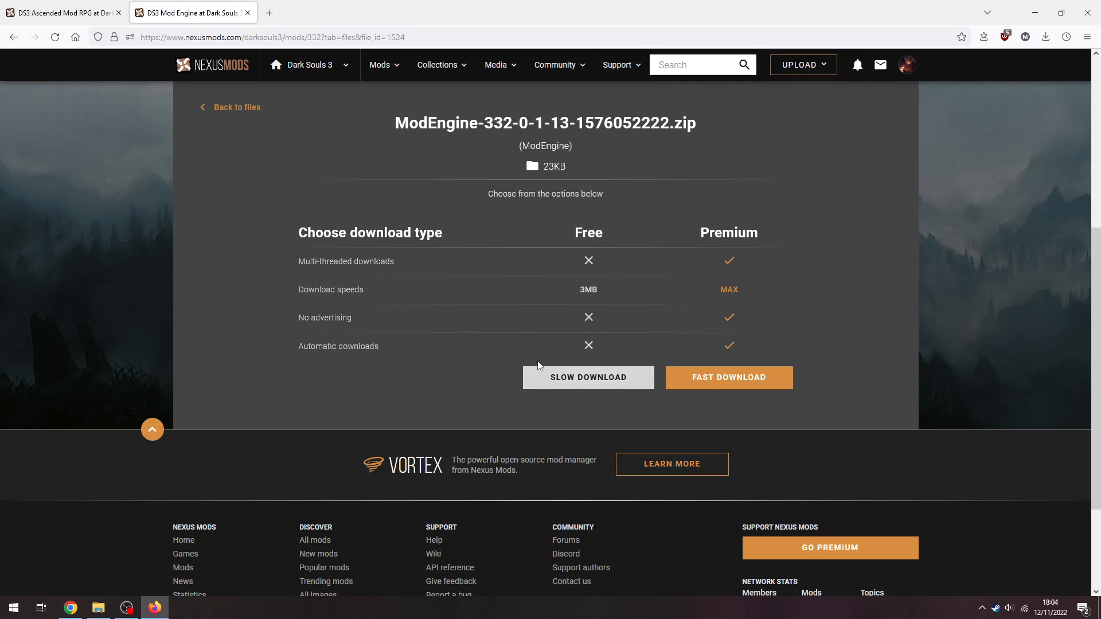
{"action": "left_click", "coordinate": [1041, 14]}
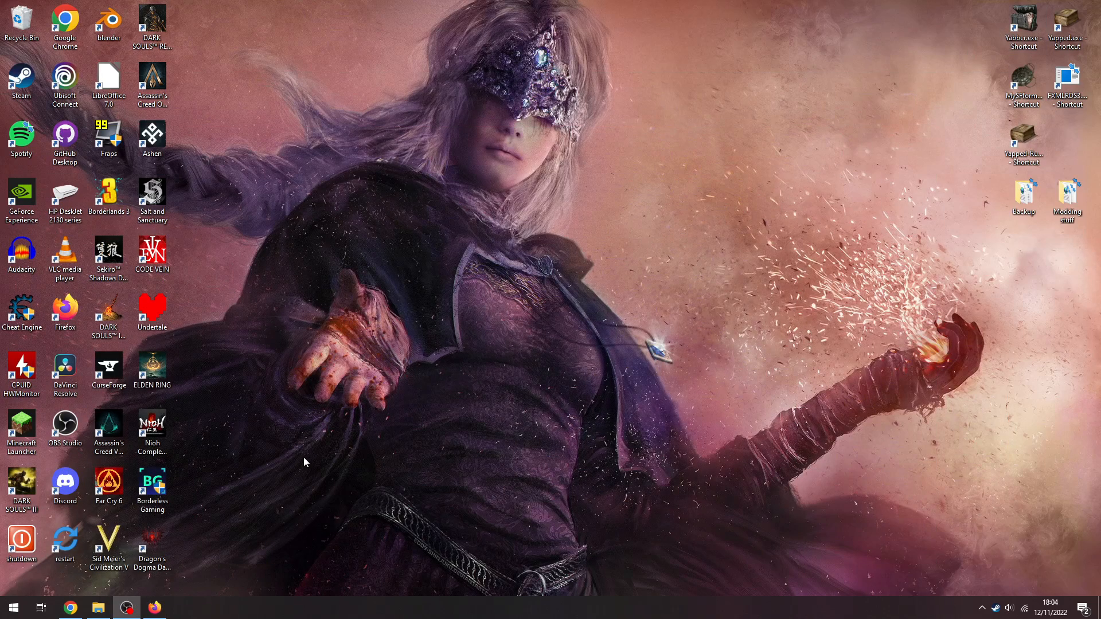
Step: Switch to File Explorer and create a folder named temp in the Tutorial folder
{"action": "left_click", "coordinate": [99, 605]}
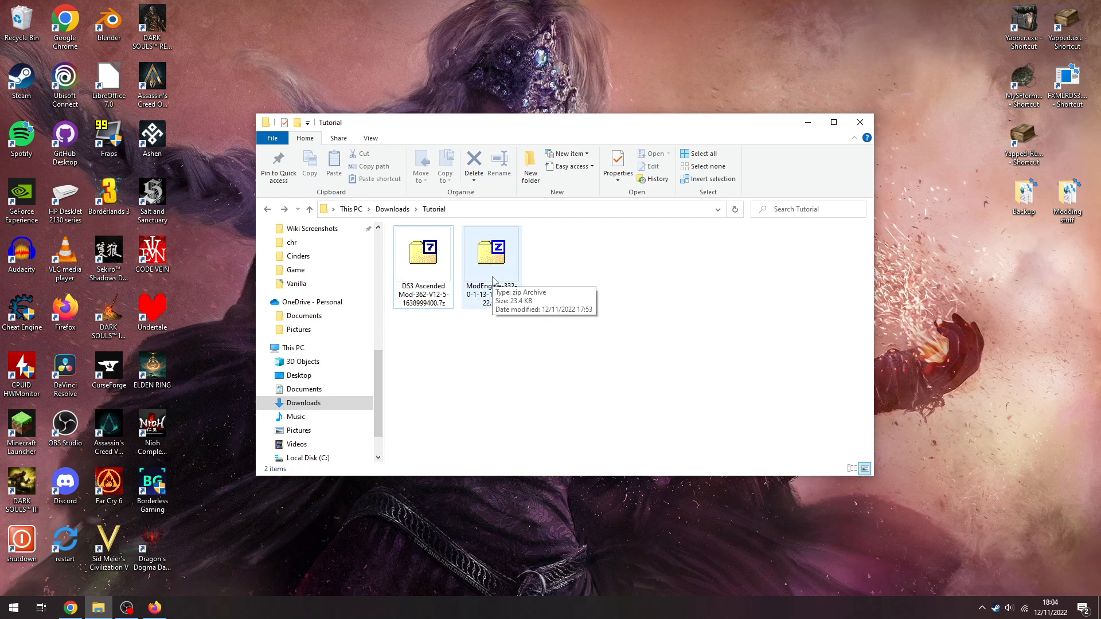
{"action": "right_click", "coordinate": [596, 347]}
{"action": "mouse_move", "coordinate": [668, 481]}
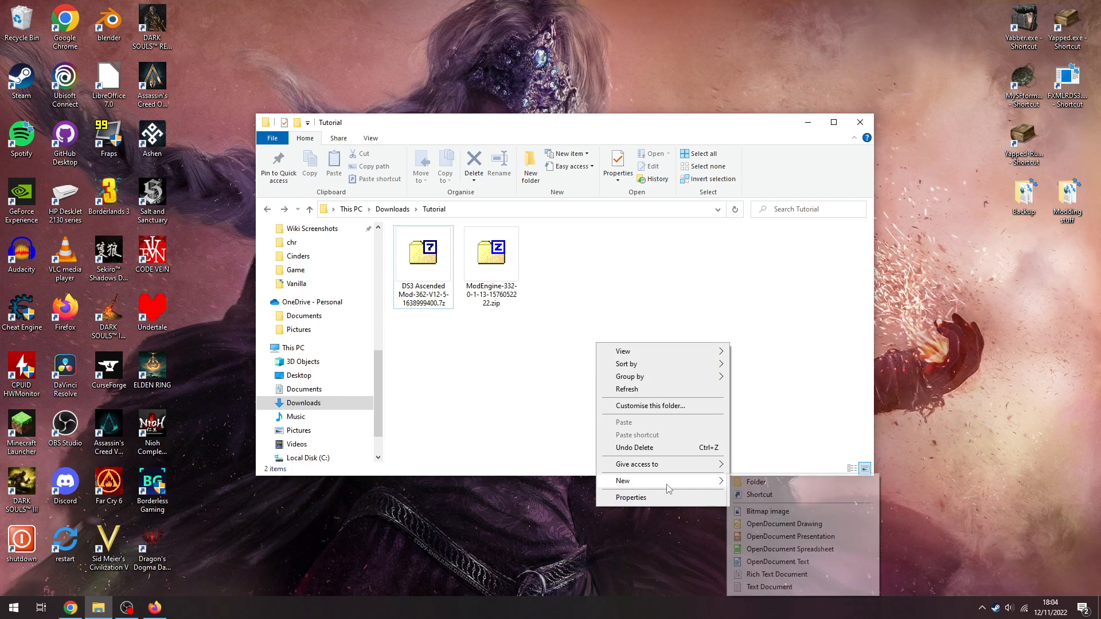
{"action": "left_click", "coordinate": [794, 481]}
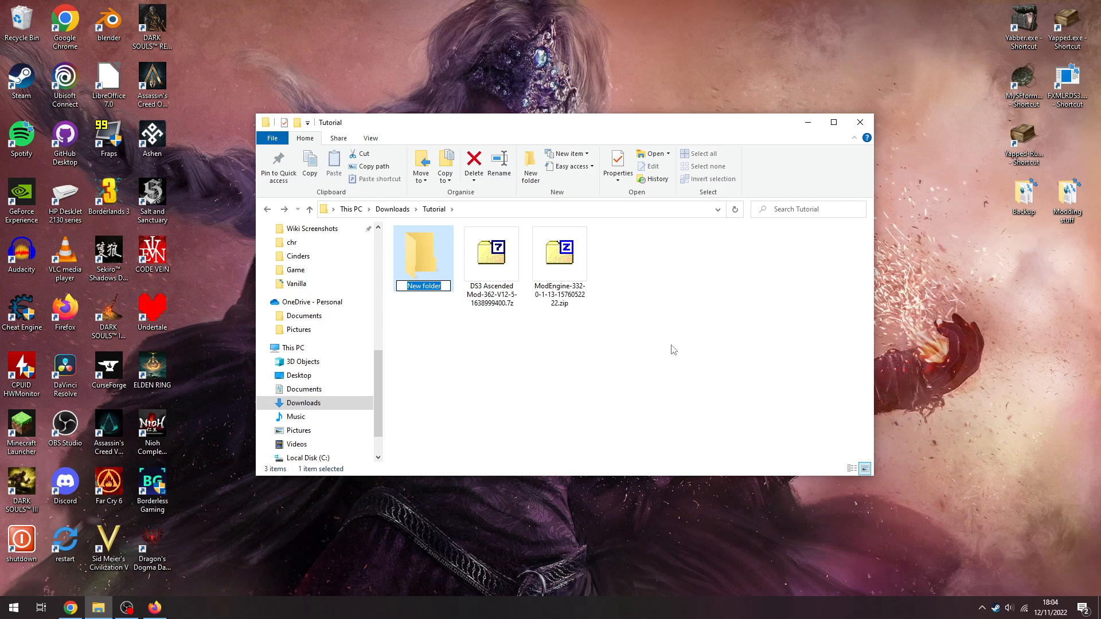
{"action": "type", "text": "temp"}
{"action": "key", "text": "Return"}
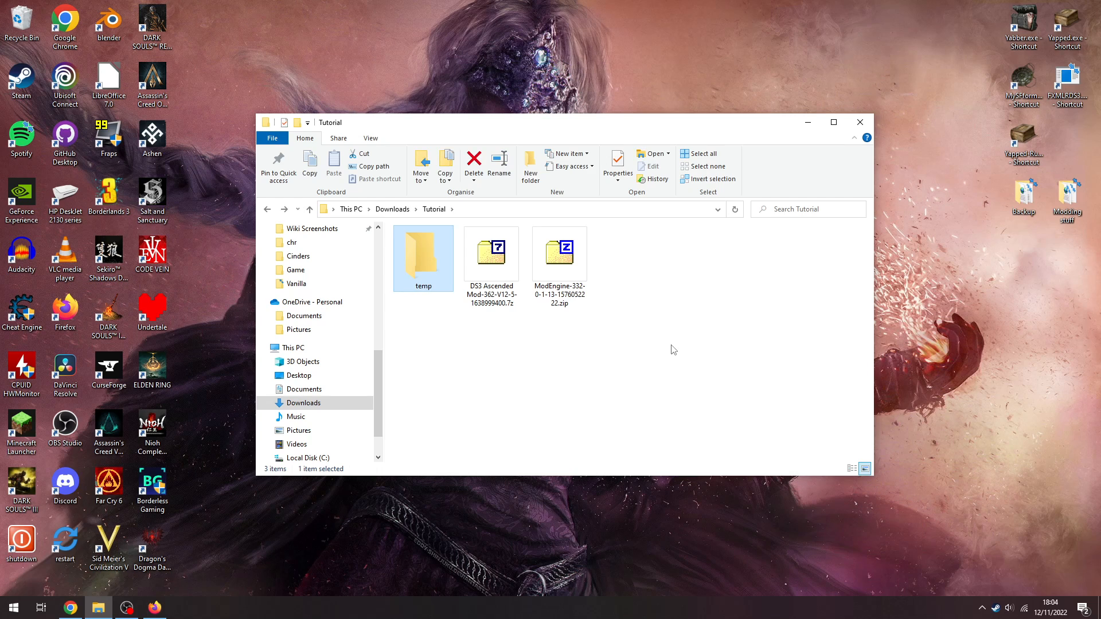
Step: Extract all contents of DS3_Ascended_Mod_RPG_Ascended from the DS3 Ascended Mod archive into the temp folder, and close the archive
{"action": "double_click", "coordinate": [492, 272]}
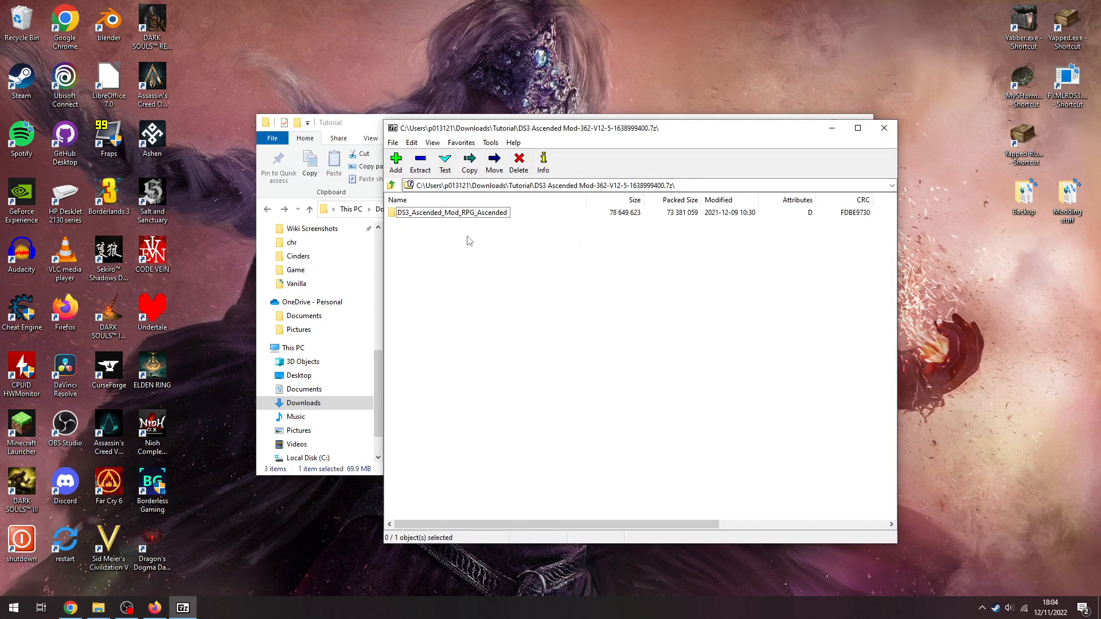
{"action": "double_click", "coordinate": [452, 218]}
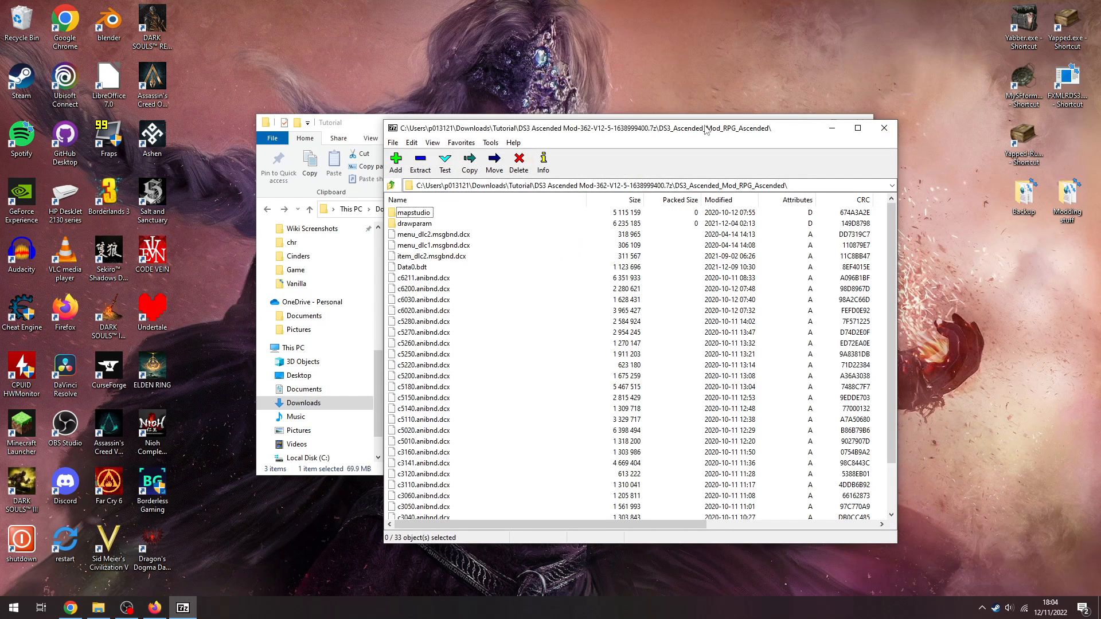
{"action": "left_click_drag", "start_coordinate": [705, 130], "coordinate": [937, 149]}
{"action": "key", "text": "ctrl+a"}
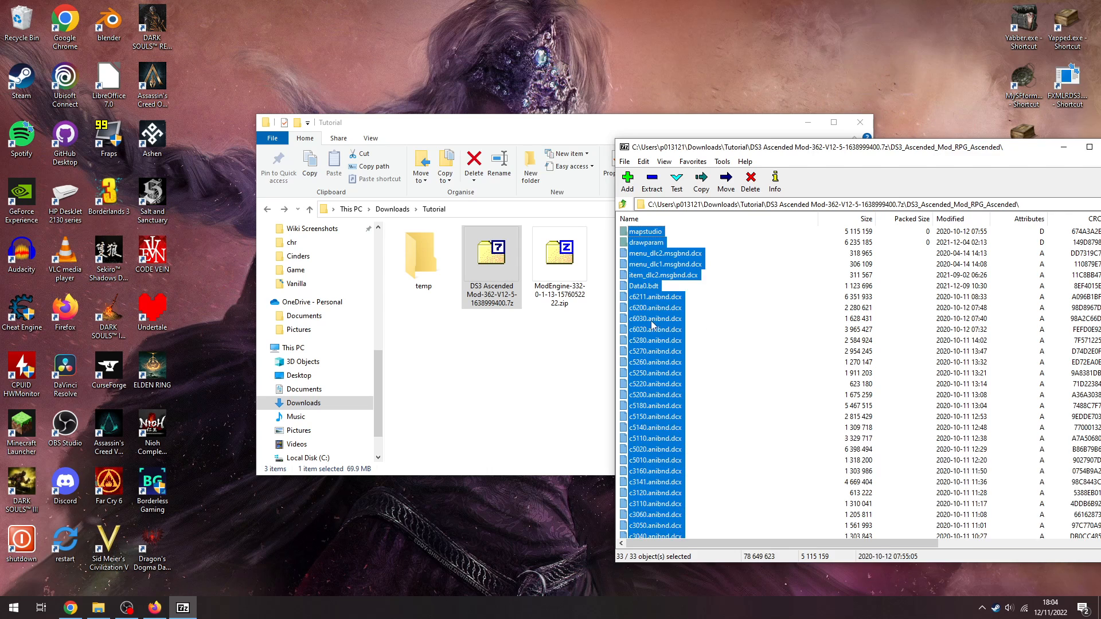
{"action": "left_click_drag", "start_coordinate": [654, 326], "coordinate": [419, 264]}
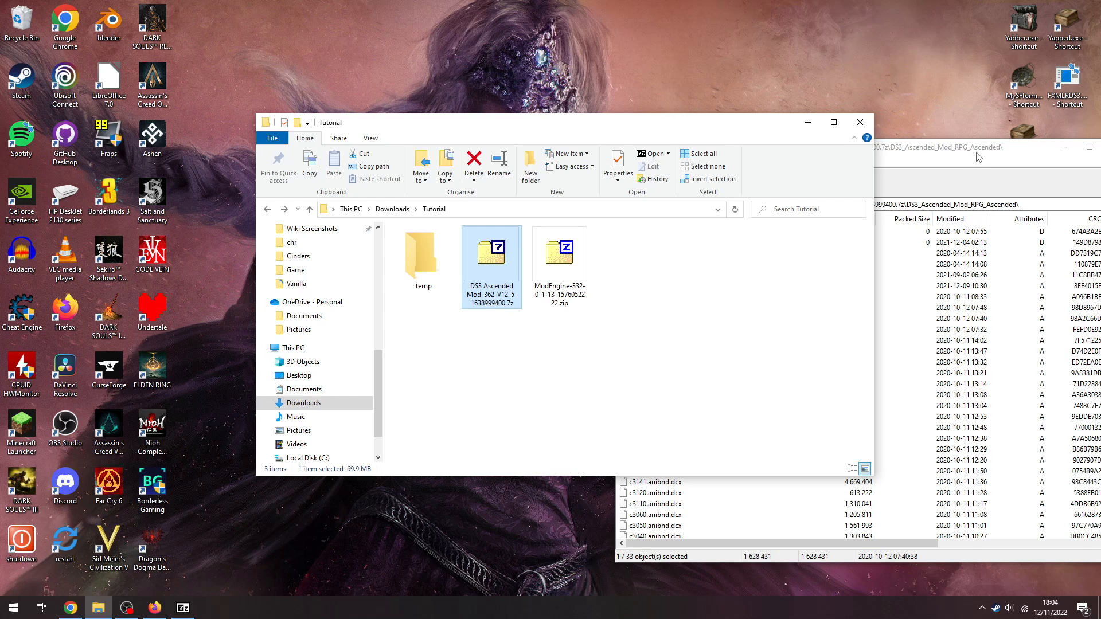
{"action": "left_click_drag", "start_coordinate": [976, 153], "coordinate": [764, 158]}
{"action": "left_click", "coordinate": [871, 150]}
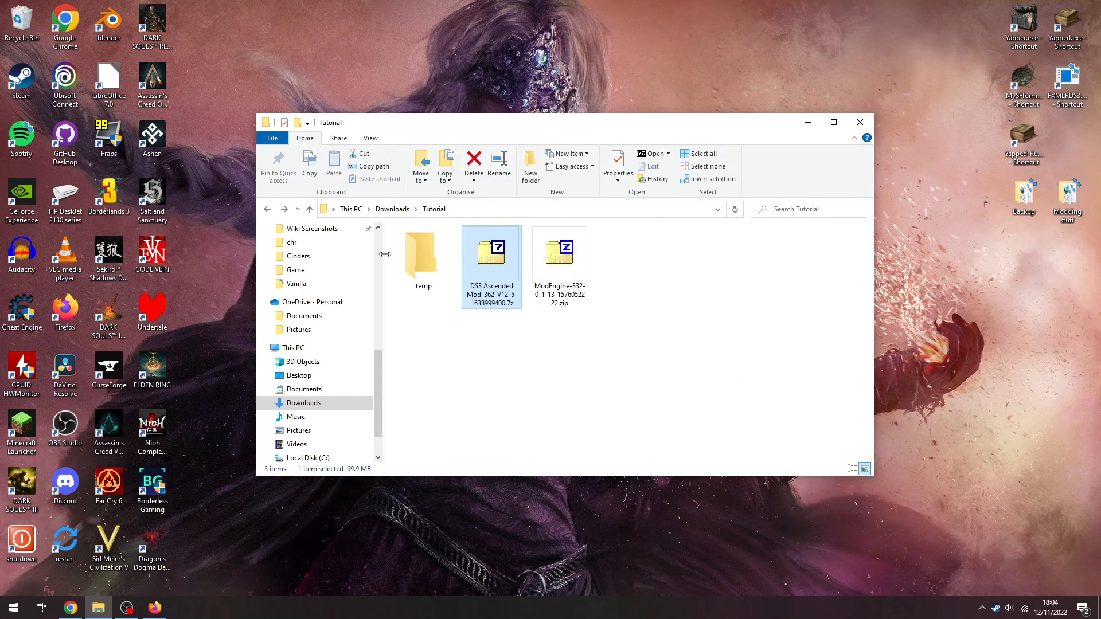
Step: Check the extracted mod files in the temp folder and return to the Tutorial folder
{"action": "double_click", "coordinate": [419, 257]}
{"action": "scroll", "coordinate": [623, 328], "scroll_direction": "down", "scroll_amount": 2}
{"action": "scroll", "coordinate": [622, 328], "scroll_direction": "up", "scroll_amount": 2}
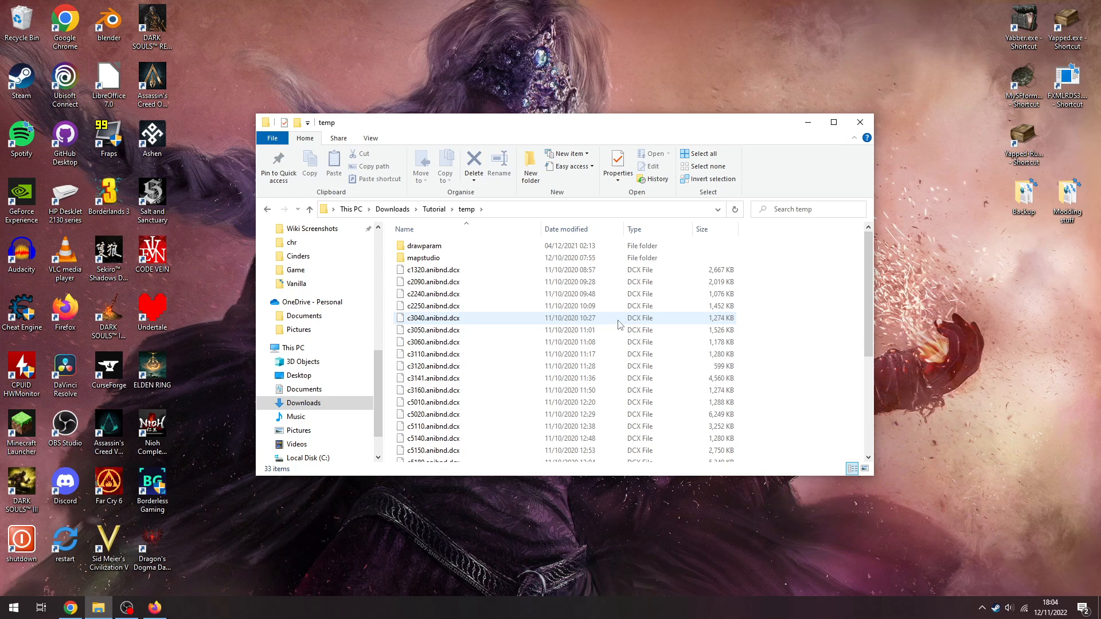
{"action": "left_click", "coordinate": [267, 210]}
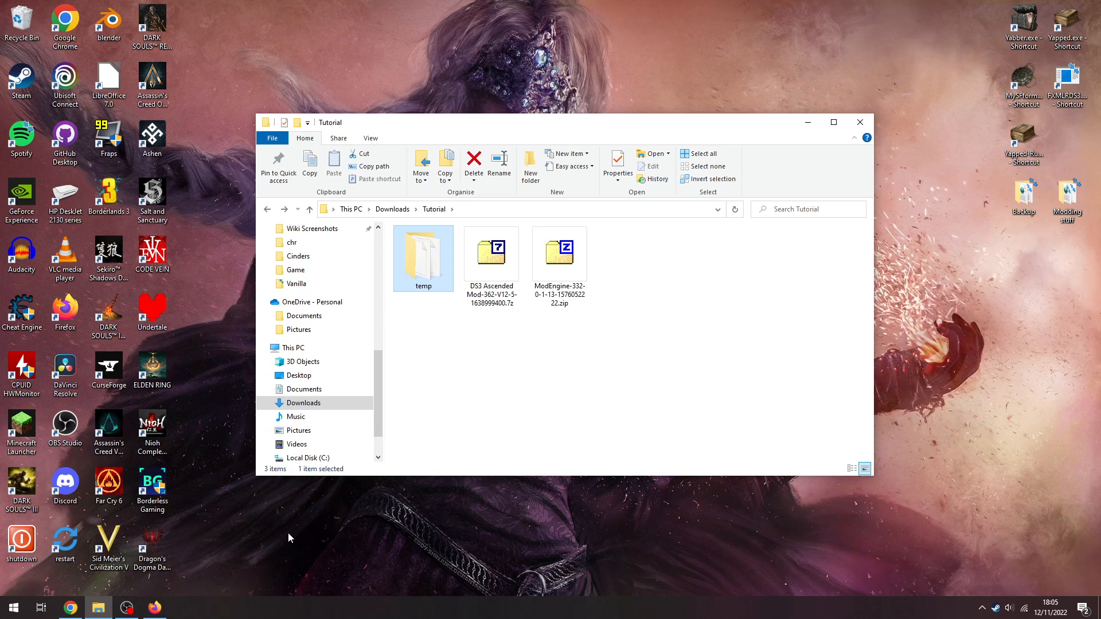
Step: Open Steam and browse the local files of DARK SOULS III from the game library
{"action": "double_click", "coordinate": [21, 77]}
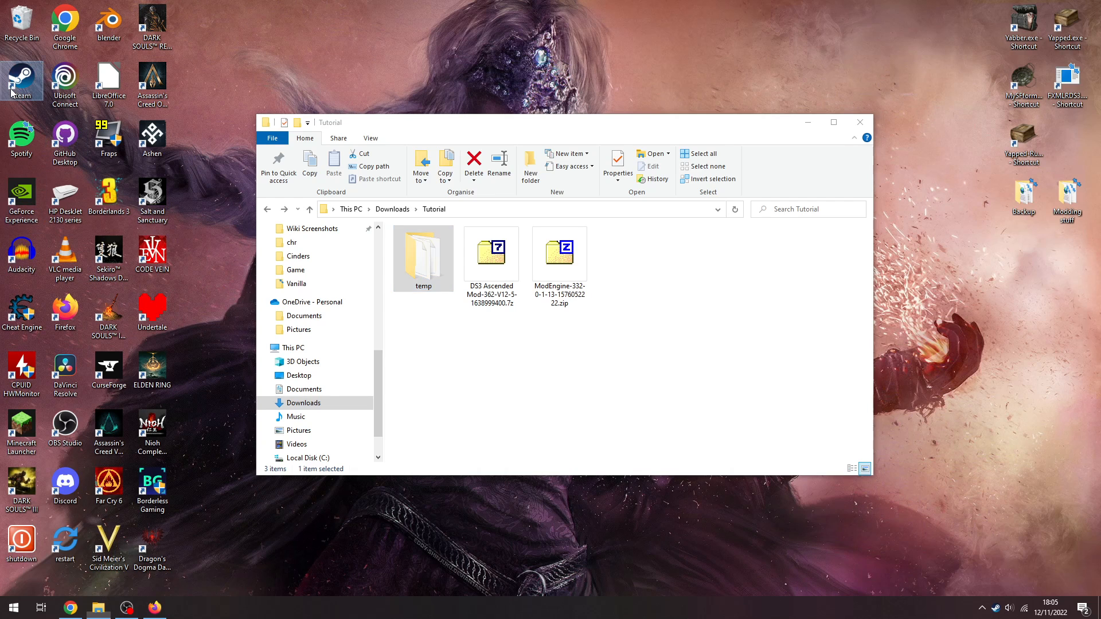
{"action": "left_click", "coordinate": [117, 32]}
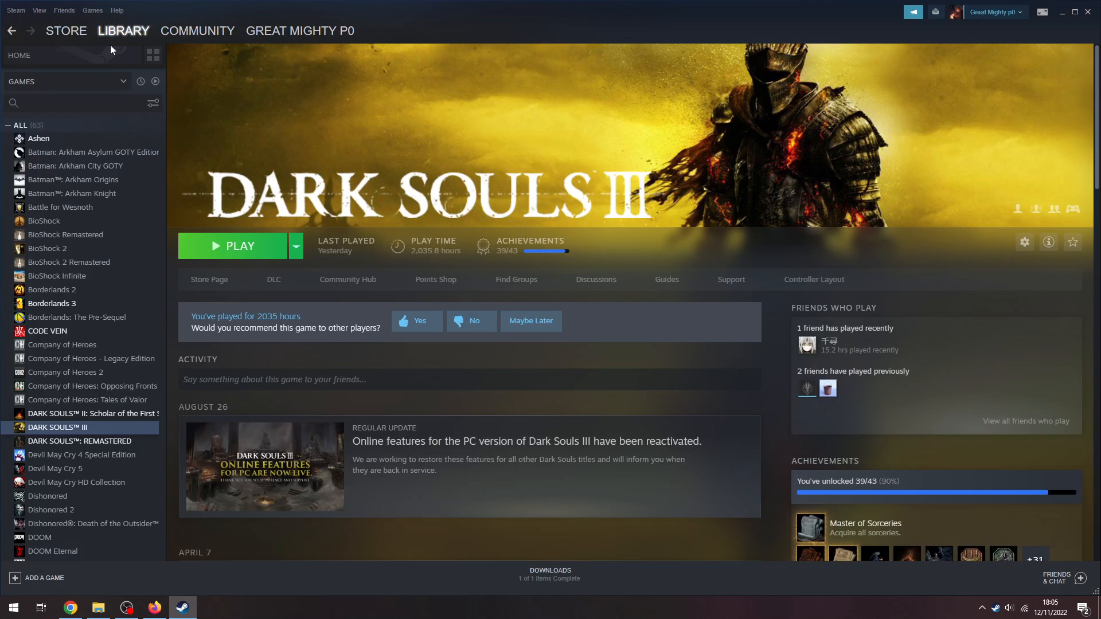
{"action": "right_click", "coordinate": [88, 427]}
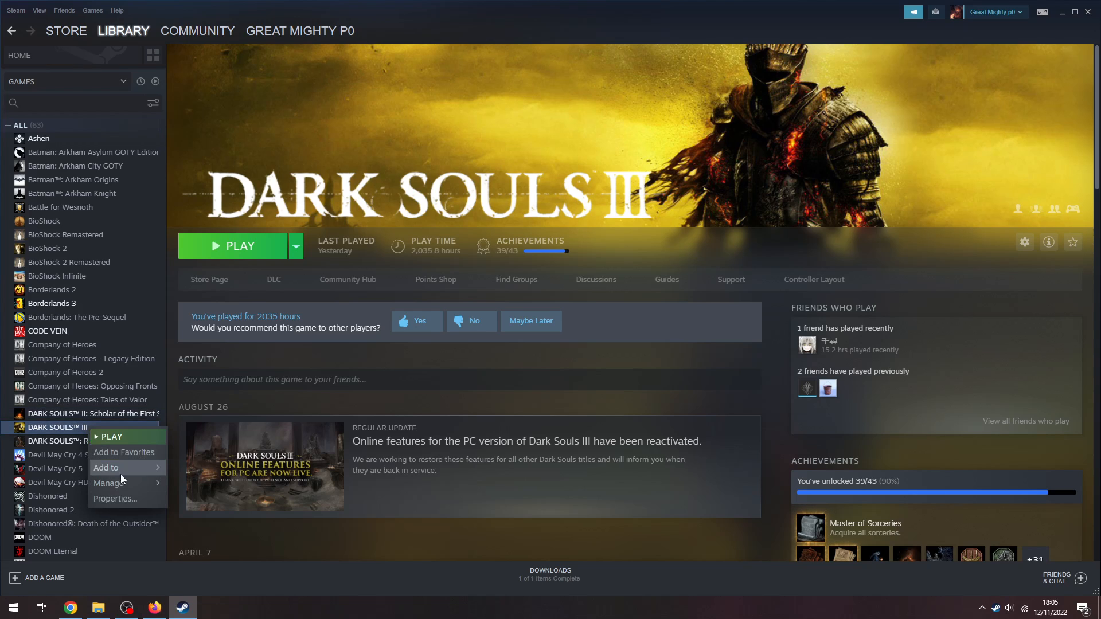
{"action": "mouse_move", "coordinate": [124, 485]}
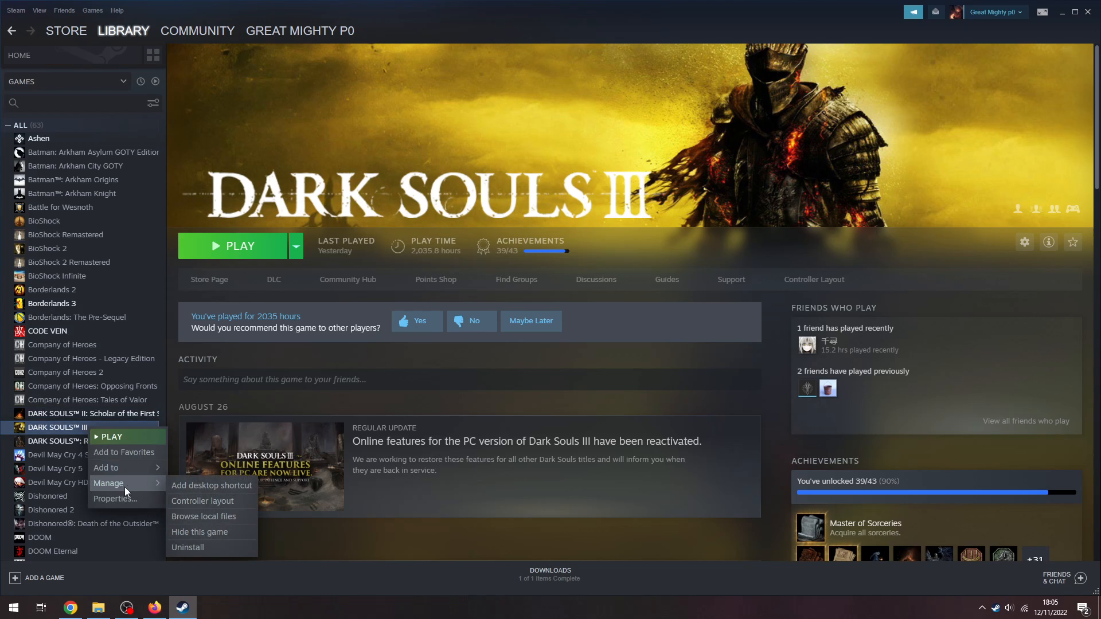
{"action": "left_click", "coordinate": [224, 518]}
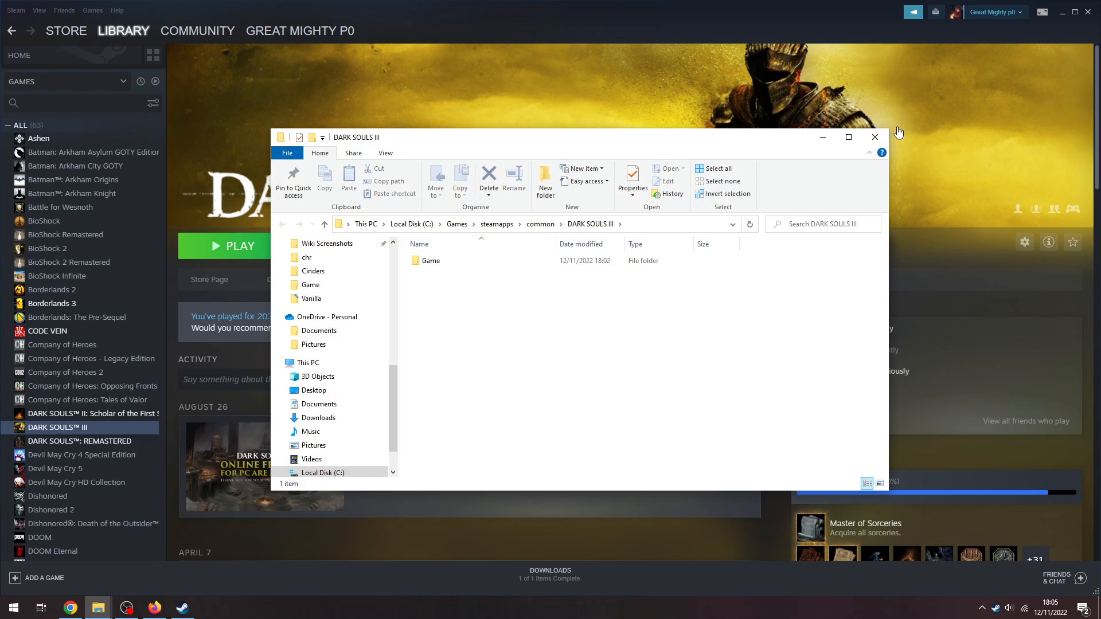
Step: Minimise Steam, arrange the Tutorial and DARK SOULS III windows so both are accessible, and open the Game folder
{"action": "left_click", "coordinate": [1062, 12]}
{"action": "left_click_drag", "start_coordinate": [568, 122], "coordinate": [327, 15]}
{"action": "left_click_drag", "start_coordinate": [697, 155], "coordinate": [886, 250]}
{"action": "left_click", "coordinate": [614, 362]}
{"action": "double_click", "coordinate": [613, 362]}
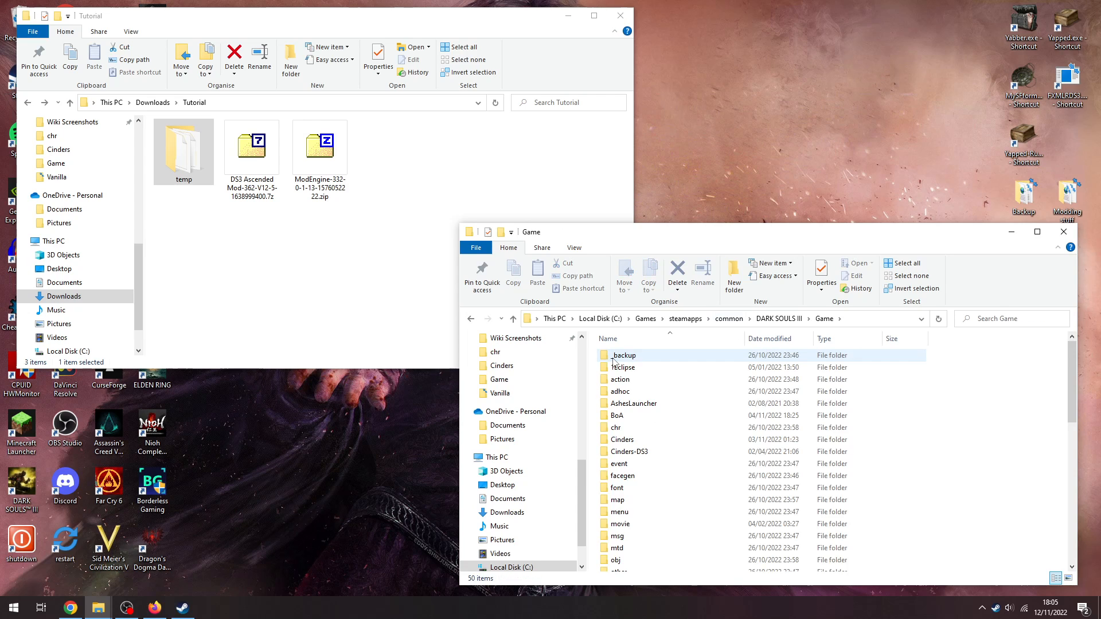
{"action": "scroll", "coordinate": [614, 362], "scroll_direction": "down", "scroll_amount": 7}
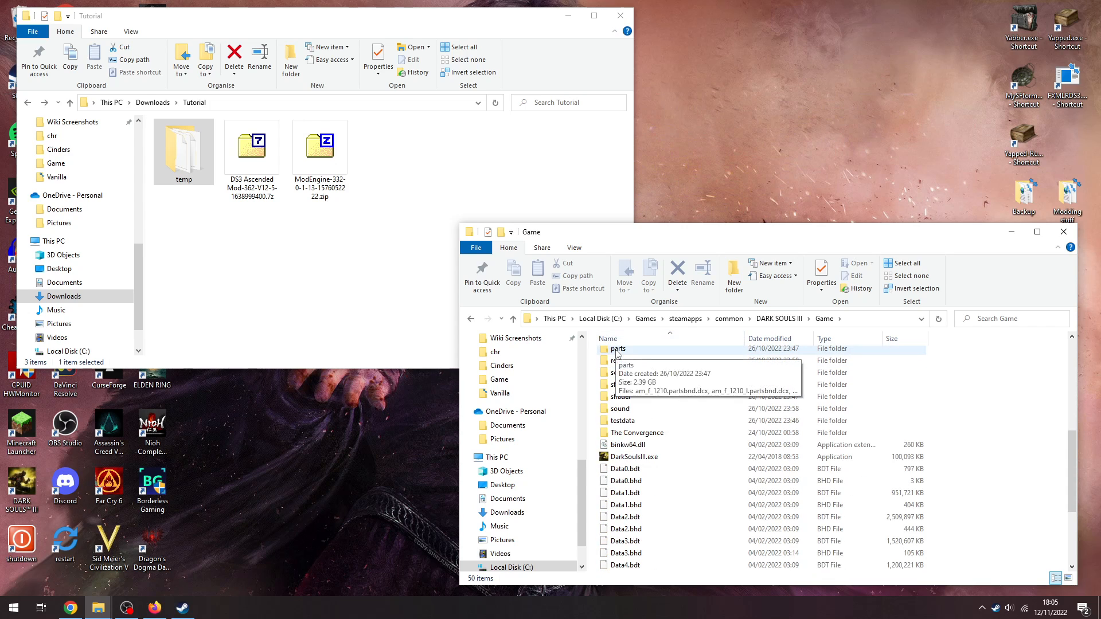
{"action": "right_click", "coordinate": [663, 465]}
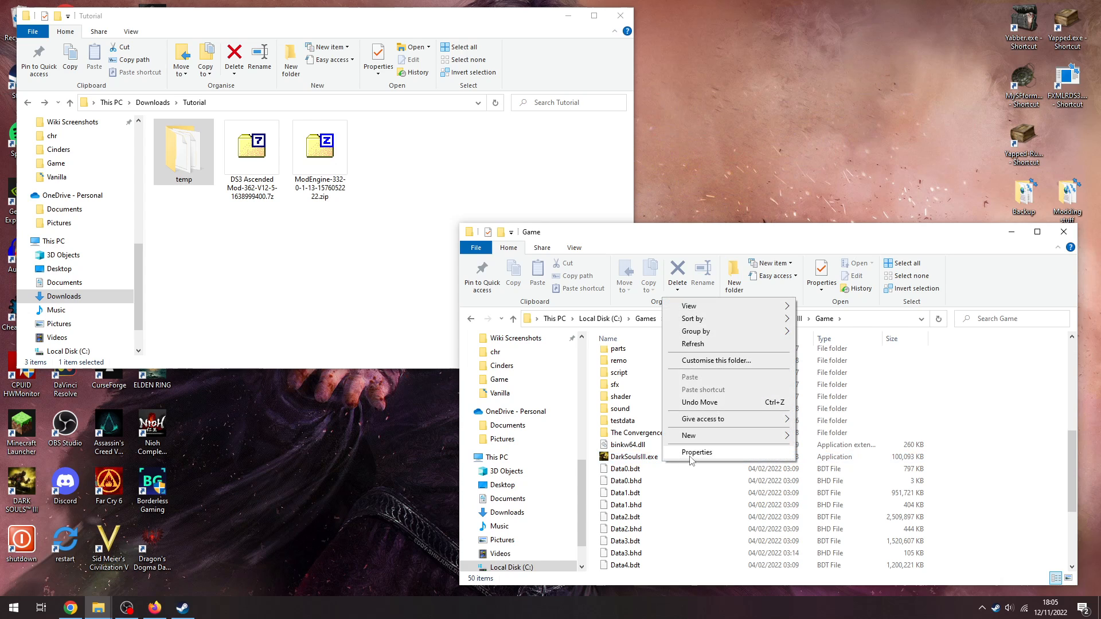
{"action": "left_click", "coordinate": [688, 456]}
{"action": "left_click", "coordinate": [663, 322]}
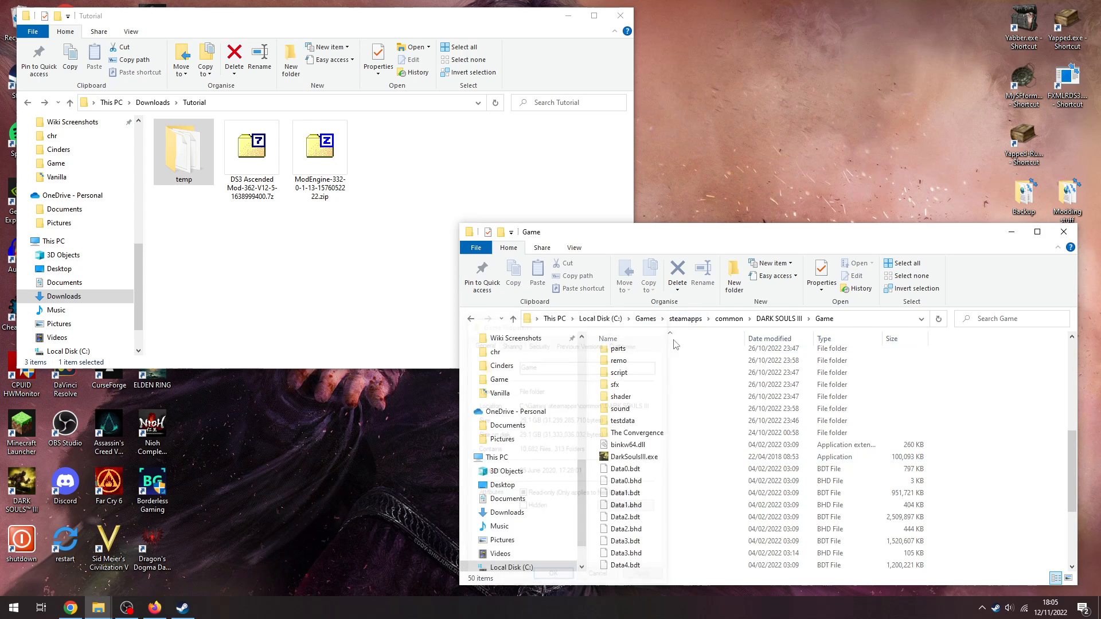
Step: Check the file version of DarkSoulsIII.exe in its property details, and close the properties
{"action": "right_click", "coordinate": [632, 457]}
{"action": "left_click", "coordinate": [670, 445]}
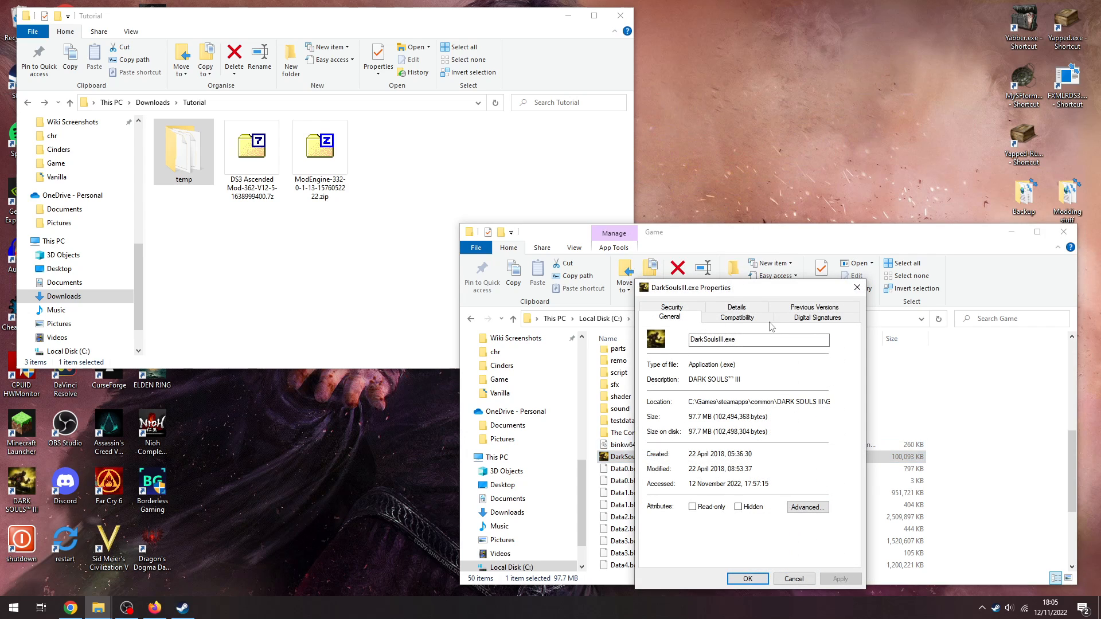
{"action": "left_click", "coordinate": [736, 308]}
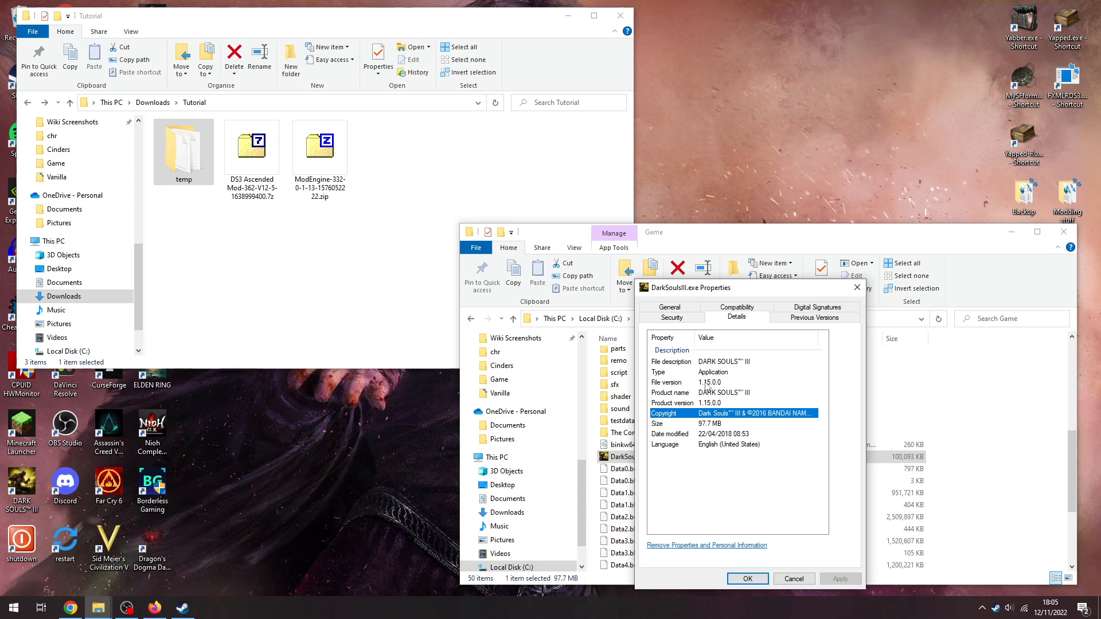
{"action": "left_click", "coordinate": [858, 288]}
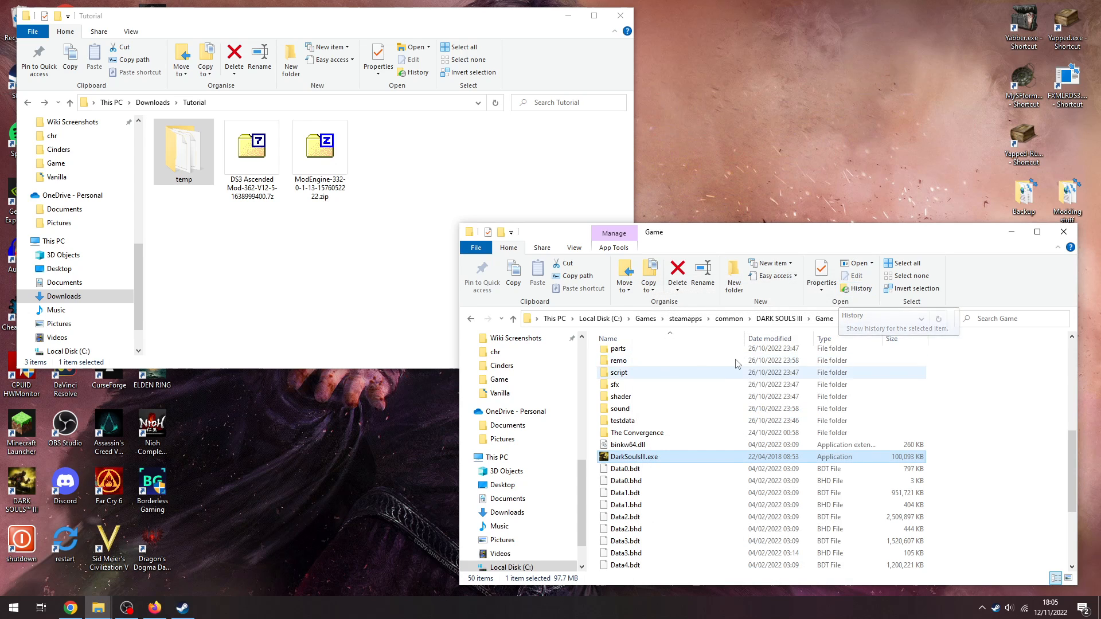
Step: Extract dinput8.dll and modengine.ini from the ModEngine archive's ModEngine-0.1.13 folder into the DARK SOULS III Game folder, and close the archive
{"action": "left_click", "coordinate": [315, 163]}
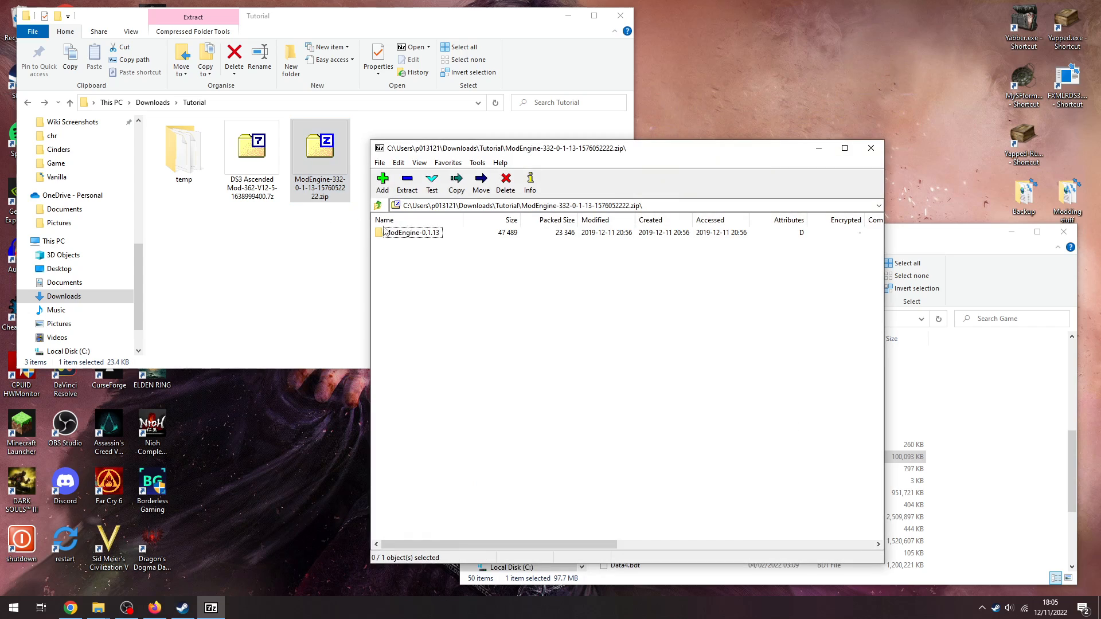
{"action": "double_click", "coordinate": [409, 233]}
{"action": "left_click_drag", "start_coordinate": [424, 288], "coordinate": [396, 240]}
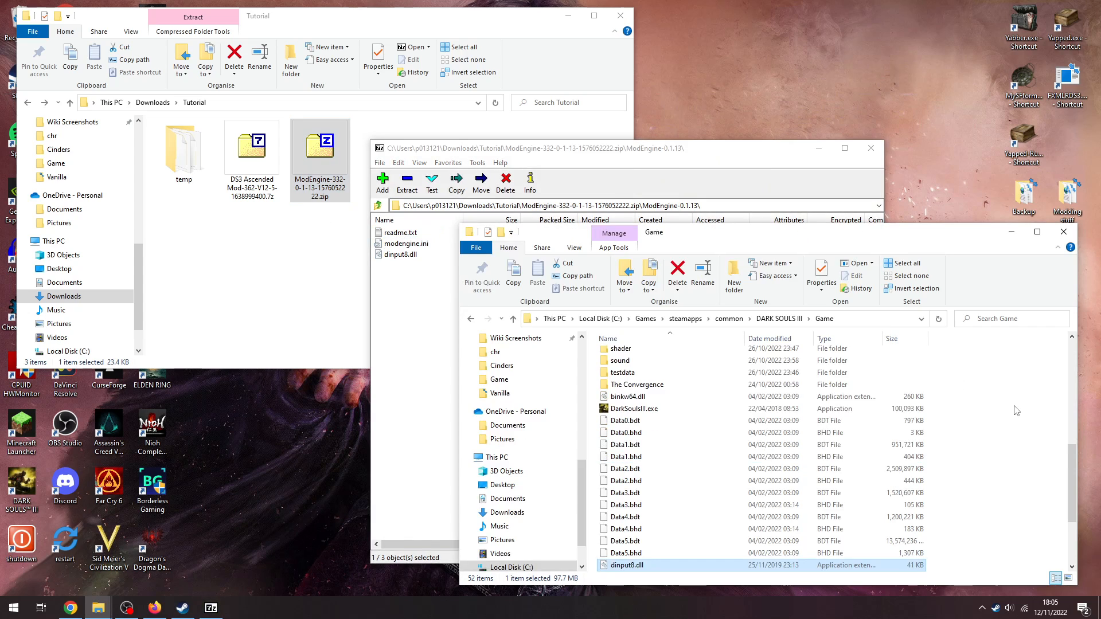
{"action": "left_click", "coordinate": [865, 153]}
{"action": "left_click", "coordinate": [870, 149]}
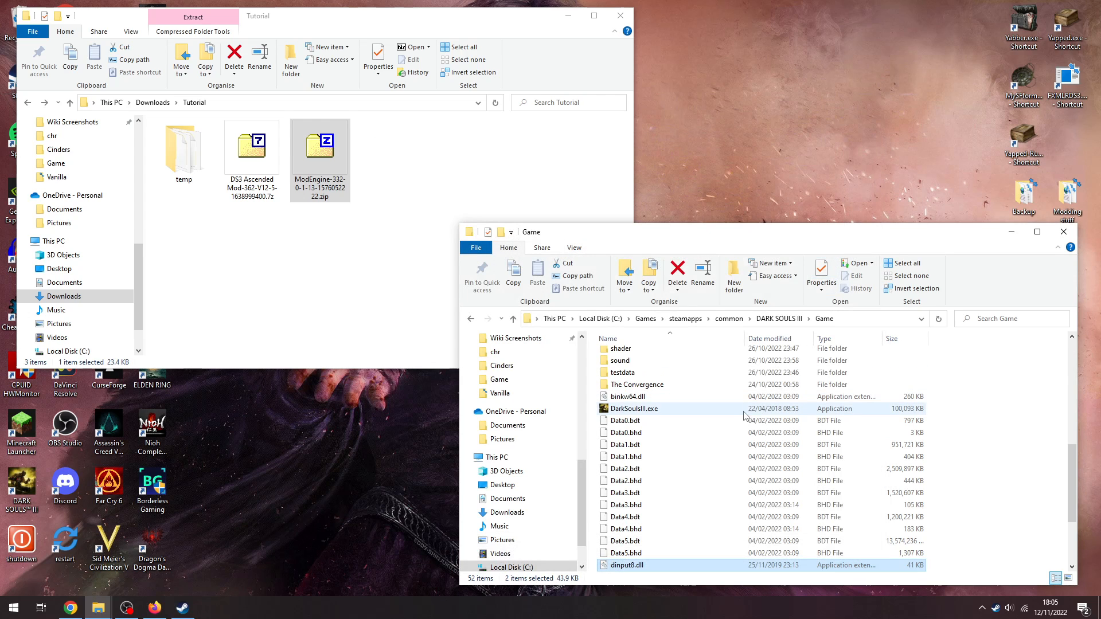
Step: Create a new folder named Ascended in the DARK SOULS III Game folder
{"action": "scroll", "coordinate": [1020, 432], "scroll_direction": "down", "scroll_amount": 3}
{"action": "scroll", "coordinate": [1027, 395], "scroll_direction": "up", "scroll_amount": 4}
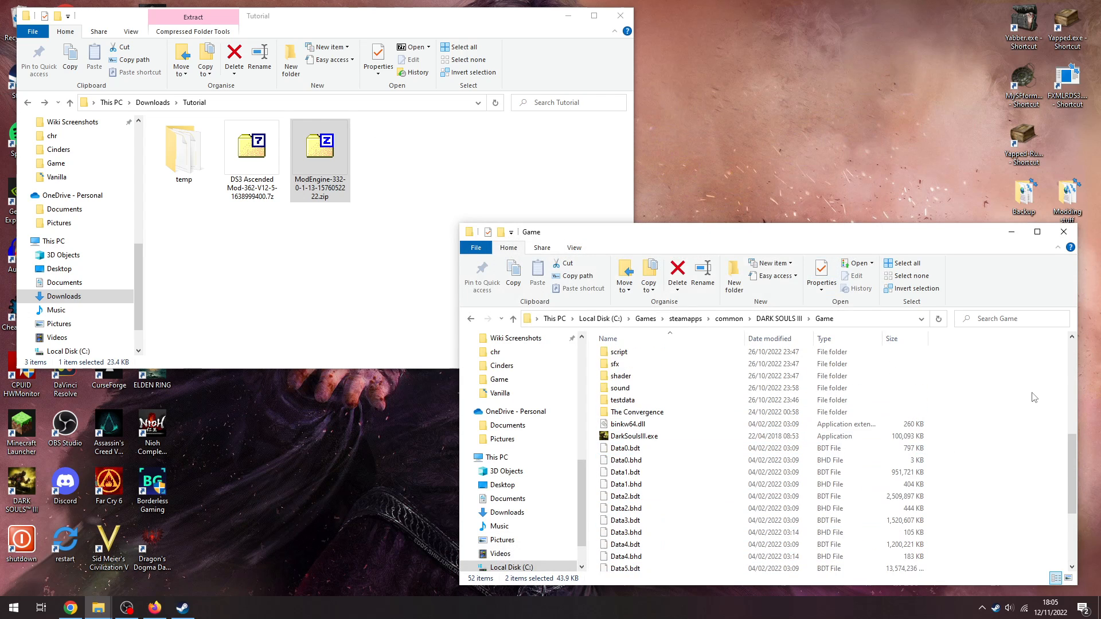
{"action": "right_click", "coordinate": [1026, 394]}
{"action": "mouse_move", "coordinate": [1012, 539]}
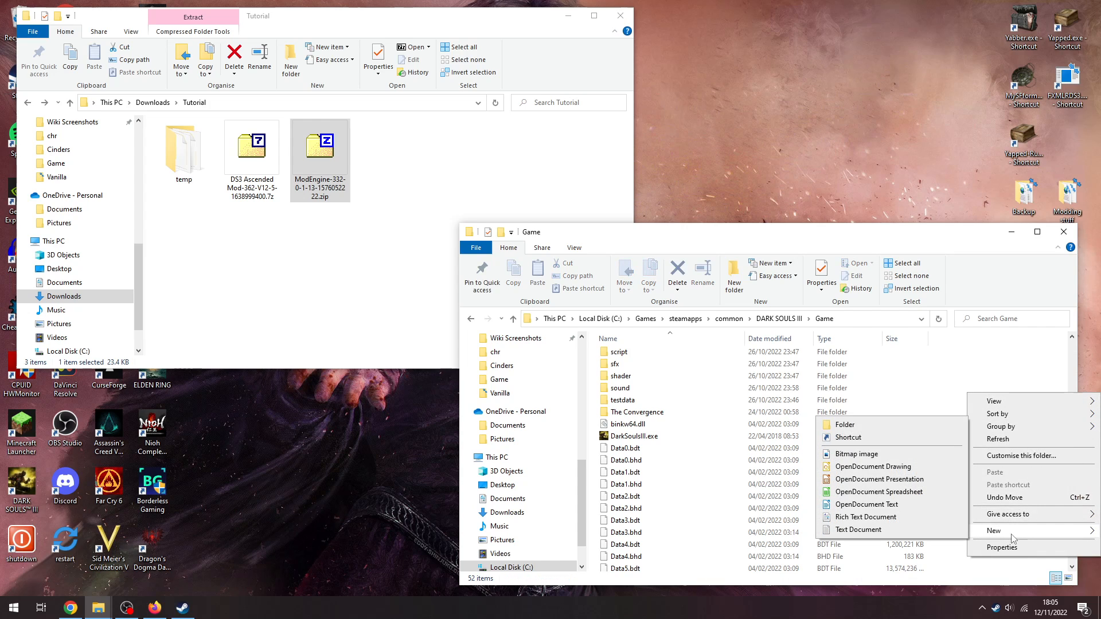
{"action": "left_click", "coordinate": [894, 425]}
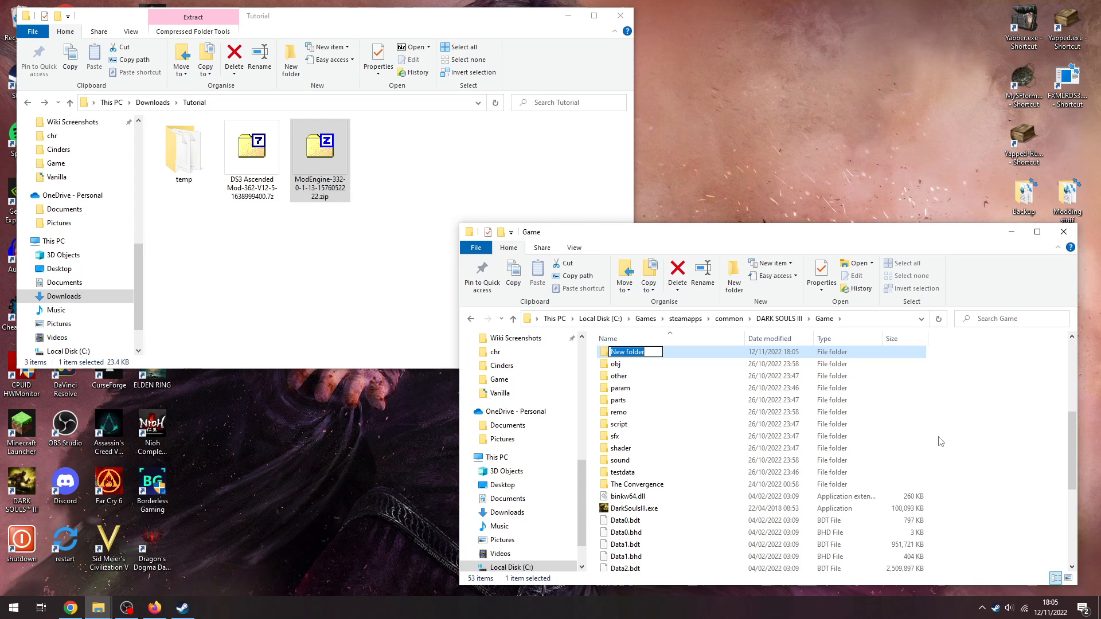
{"action": "type", "text": "Ascended"}
{"action": "key", "text": "Return"}
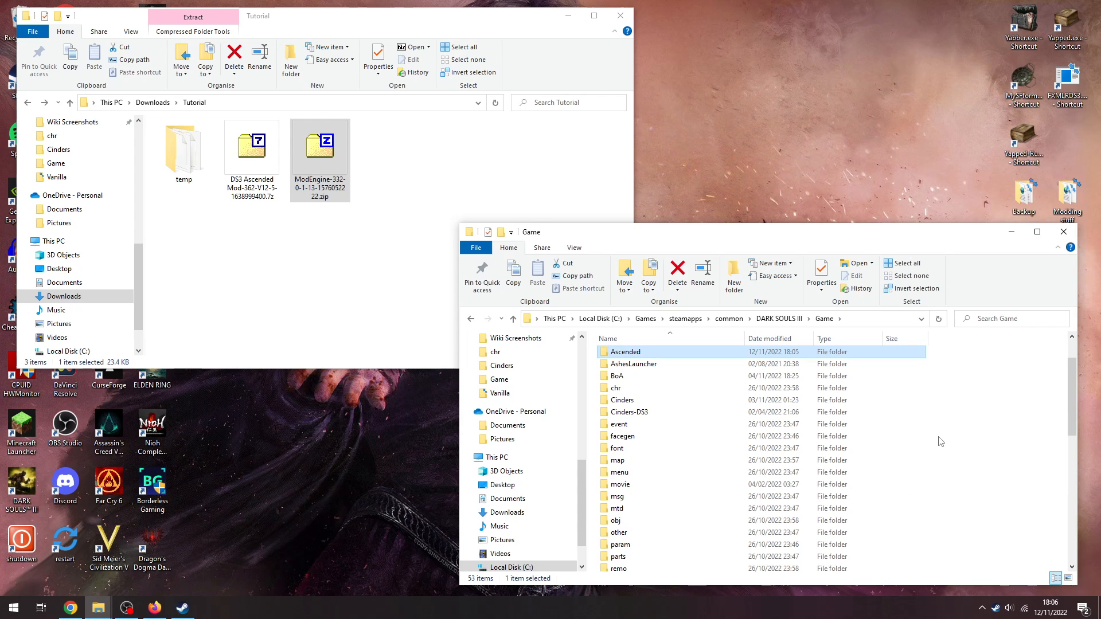
{"action": "right_click", "coordinate": [617, 353]}
{"action": "left_click", "coordinate": [680, 331]}
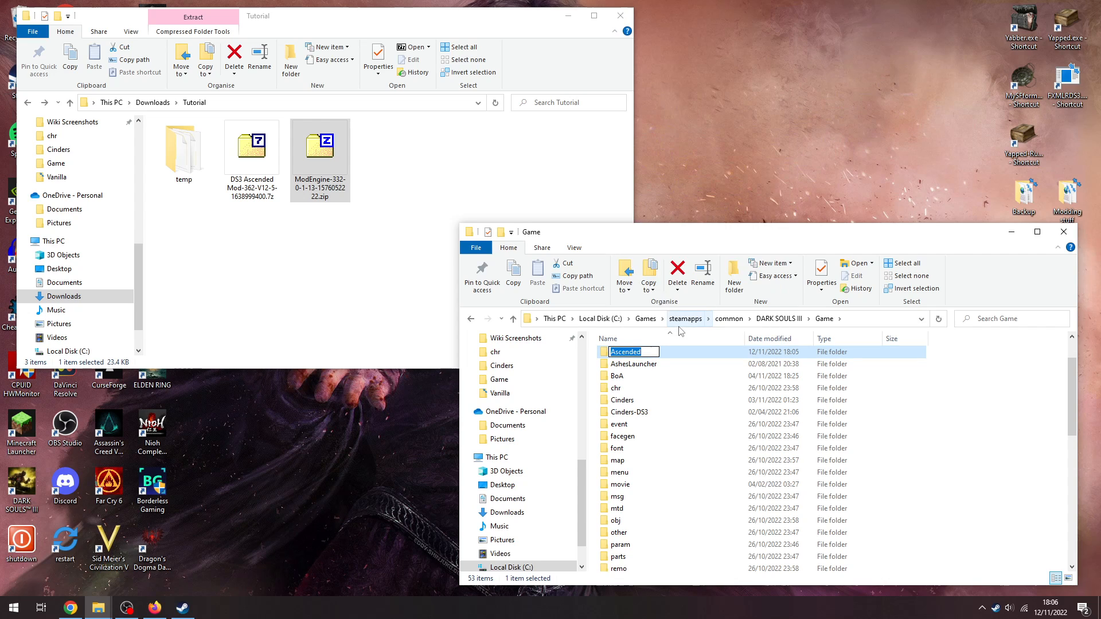
{"action": "left_click", "coordinate": [991, 387]}
Step: Open modengine.ini from the Game folder and set blockNetworkAccess to 0
{"action": "scroll", "coordinate": [983, 392], "scroll_direction": "down", "scroll_amount": 8}
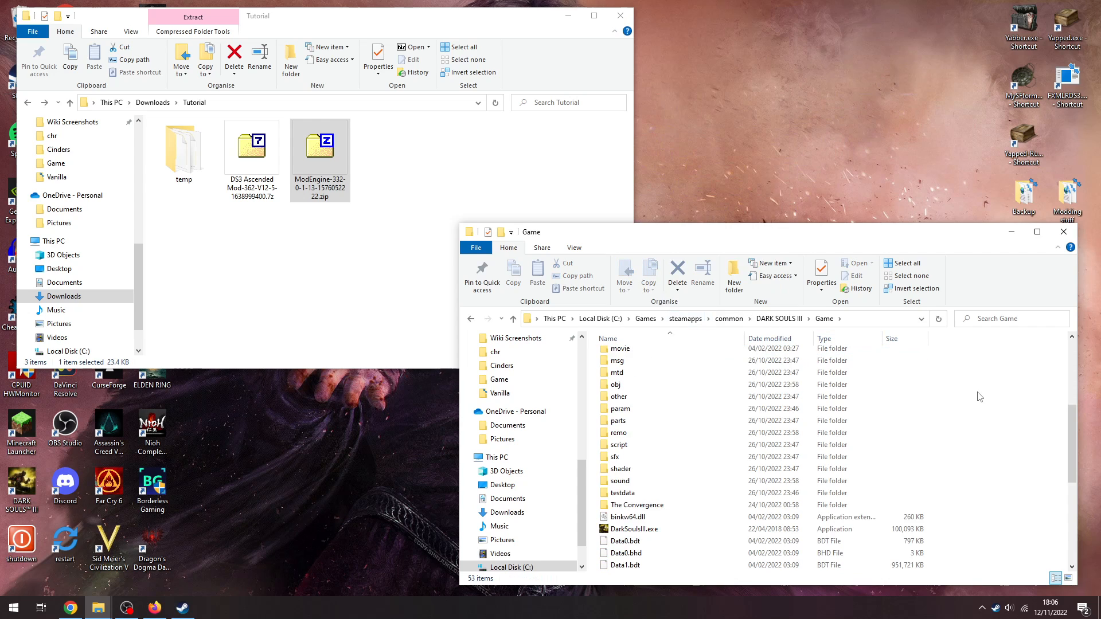
{"action": "scroll", "coordinate": [975, 398], "scroll_direction": "down", "scroll_amount": 3}
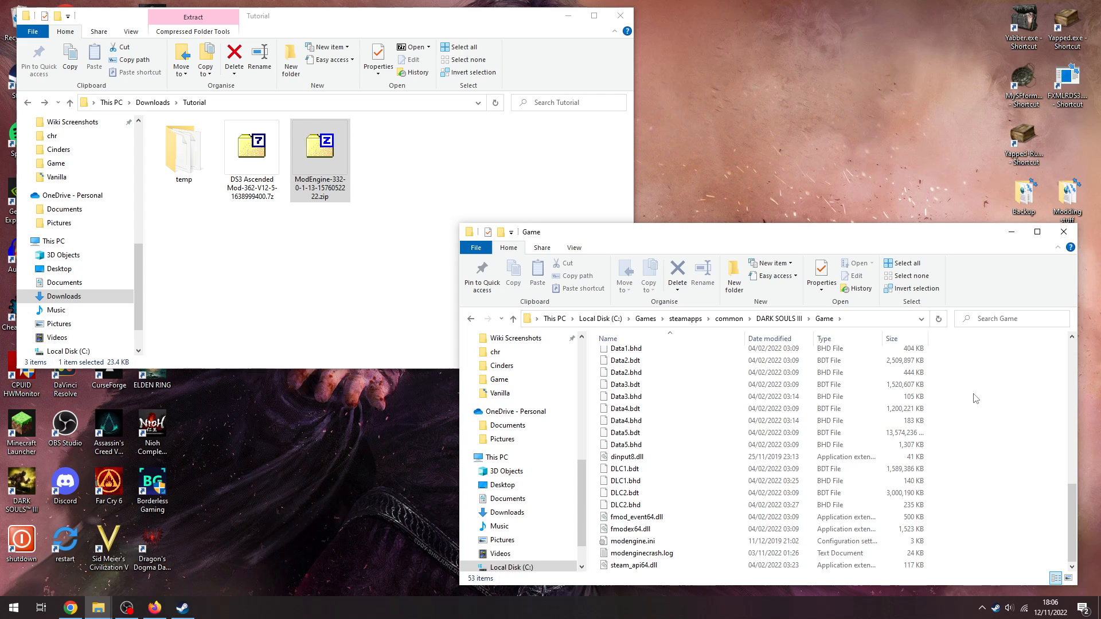
{"action": "double_click", "coordinate": [633, 541]}
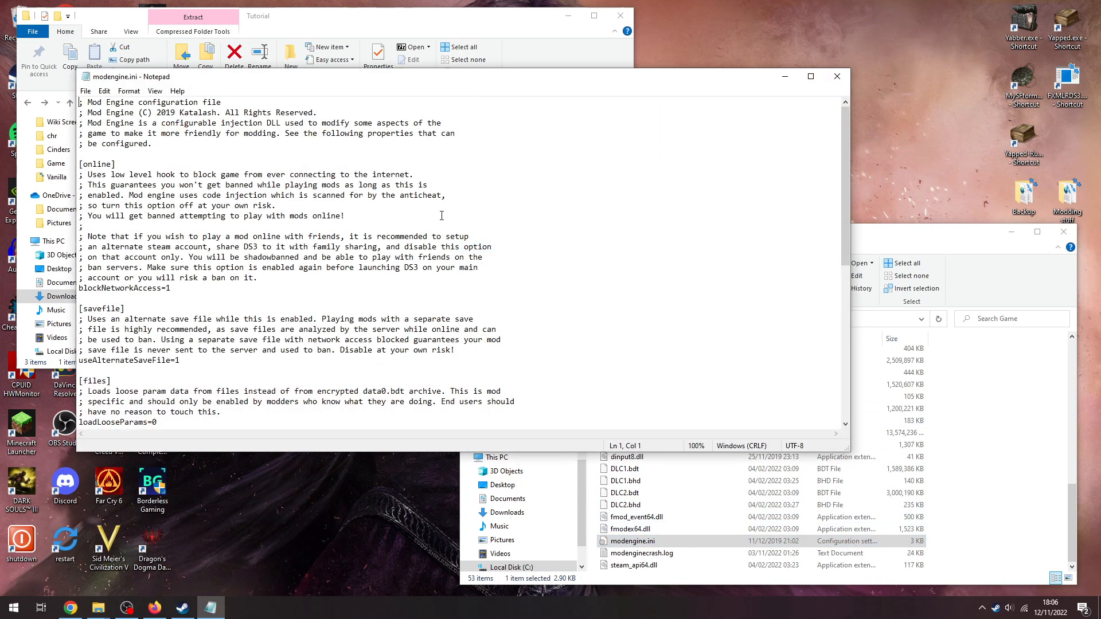
{"action": "left_click", "coordinate": [178, 289]}
{"action": "key", "text": "BackSpace"}
{"action": "type", "text": "0"}
Step: Set modOverrideDirectory to "\Ascended" in modengine.ini, and close the file with its changes saved
{"action": "scroll", "coordinate": [304, 286], "scroll_direction": "down", "scroll_amount": 2}
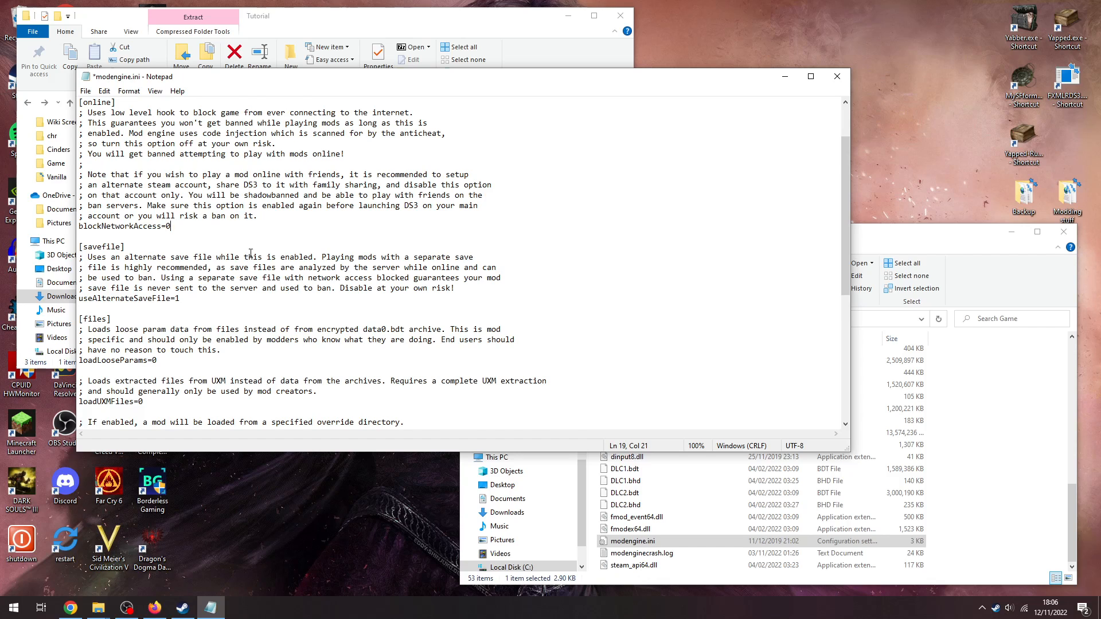
{"action": "scroll", "coordinate": [251, 254], "scroll_direction": "down", "scroll_amount": 2}
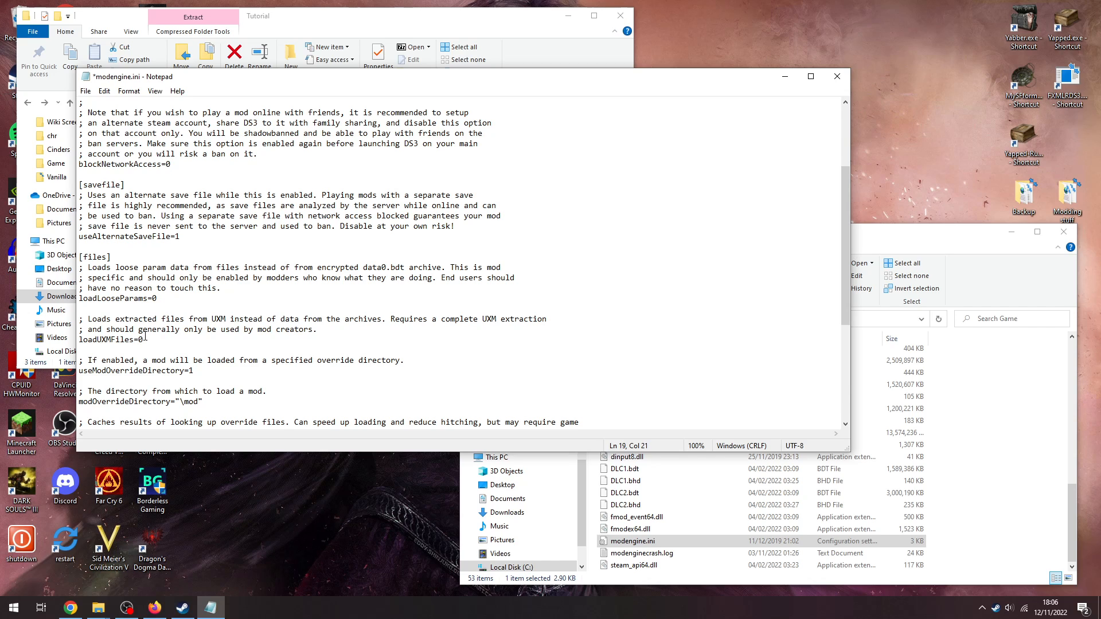
{"action": "scroll", "coordinate": [145, 337], "scroll_direction": "down", "scroll_amount": 2}
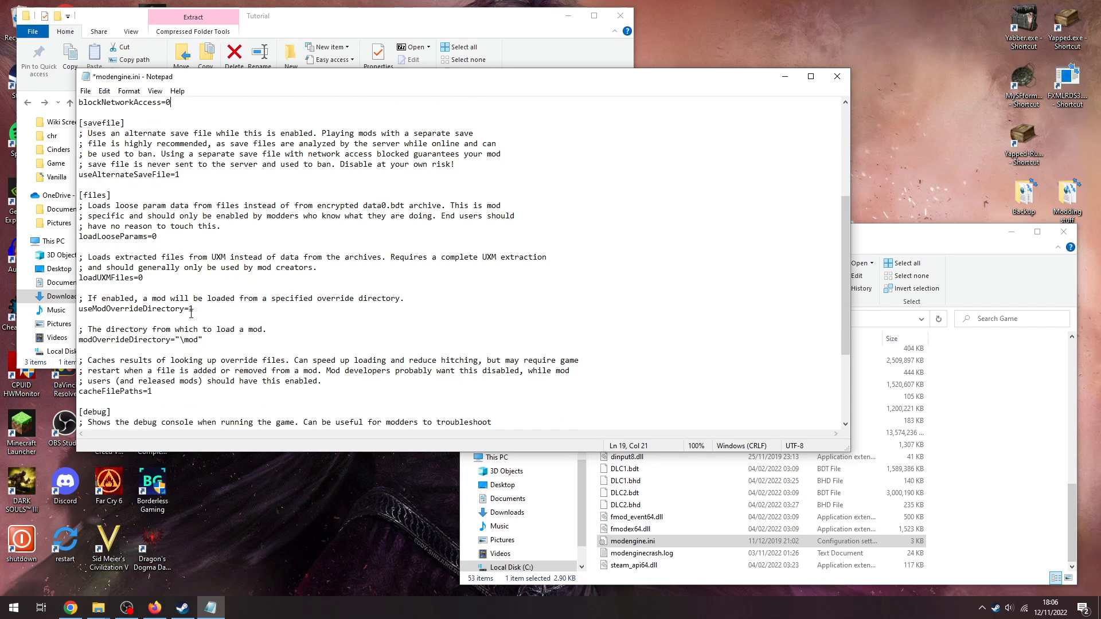
{"action": "triple_click", "coordinate": [192, 344]}
{"action": "left_click", "coordinate": [192, 344]}
{"action": "left_click_drag", "start_coordinate": [186, 343], "coordinate": [200, 343]}
{"action": "type", "text": "Ascended"}
{"action": "scroll", "coordinate": [337, 235], "scroll_direction": "down", "scroll_amount": 4}
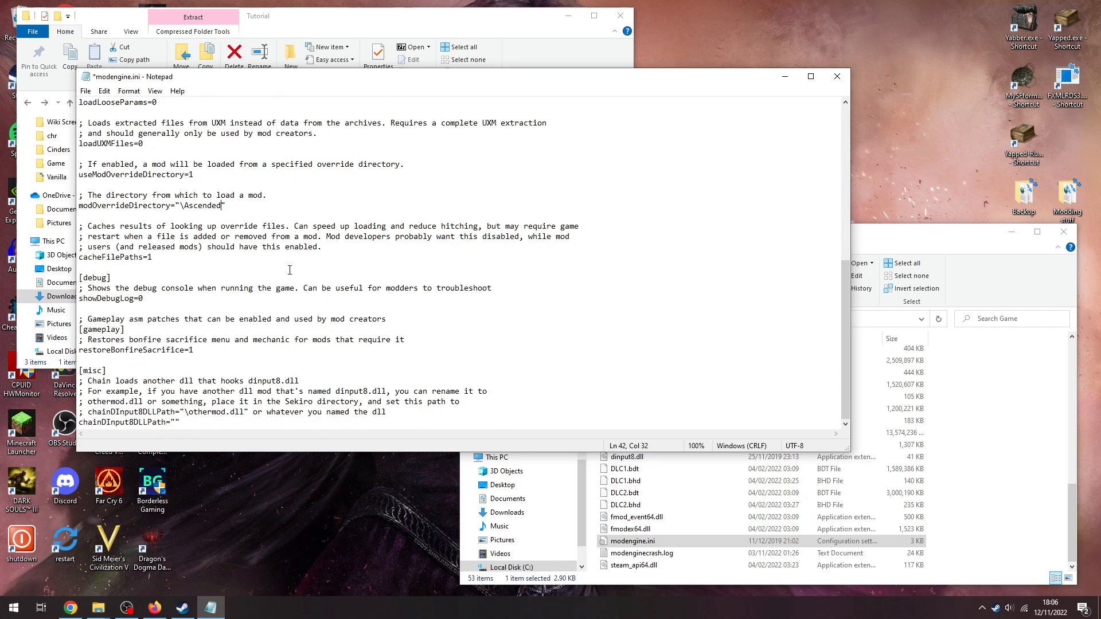
{"action": "left_click", "coordinate": [837, 76]}
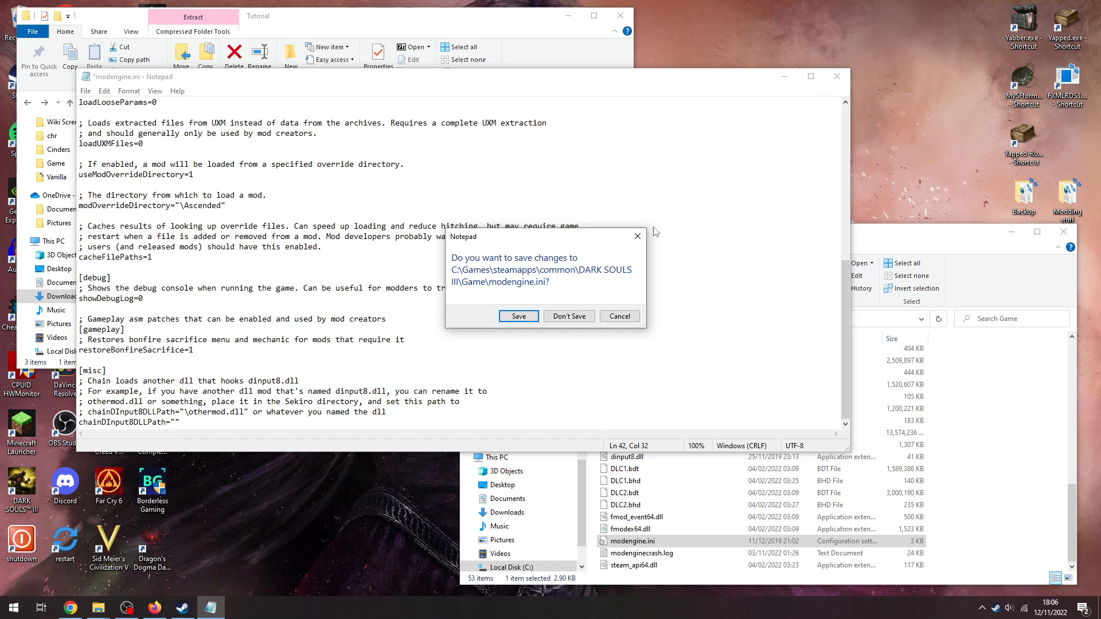
{"action": "left_click", "coordinate": [516, 317]}
Step: Open the Ascended folder inside Game, and open the temp folder in the Tutorial window
{"action": "scroll", "coordinate": [662, 420], "scroll_direction": "up", "scroll_amount": 10}
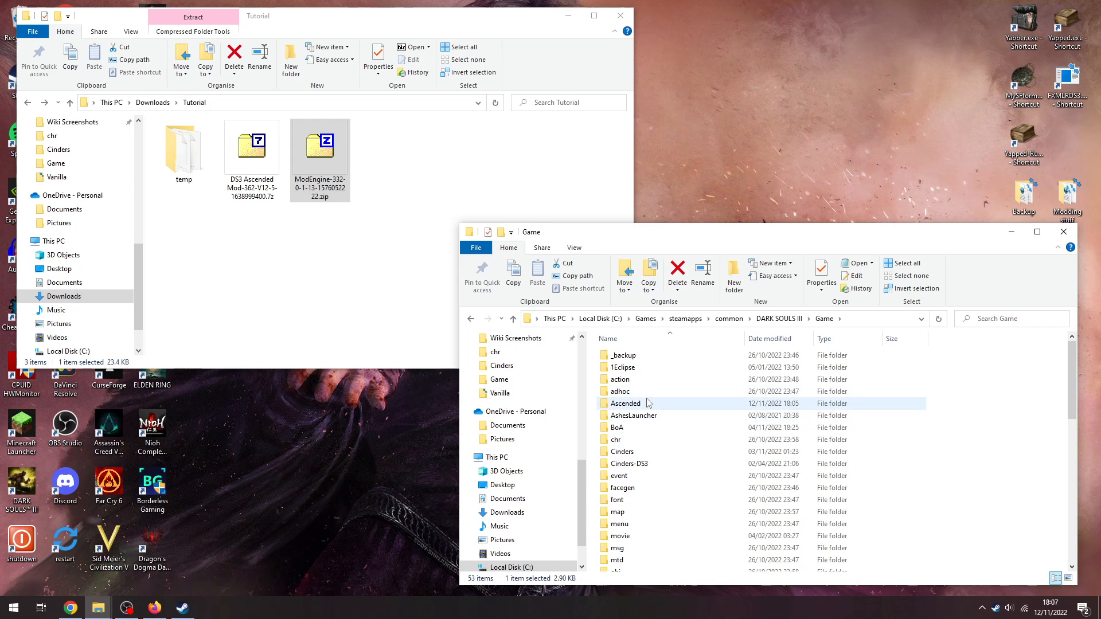
{"action": "double_click", "coordinate": [626, 406]}
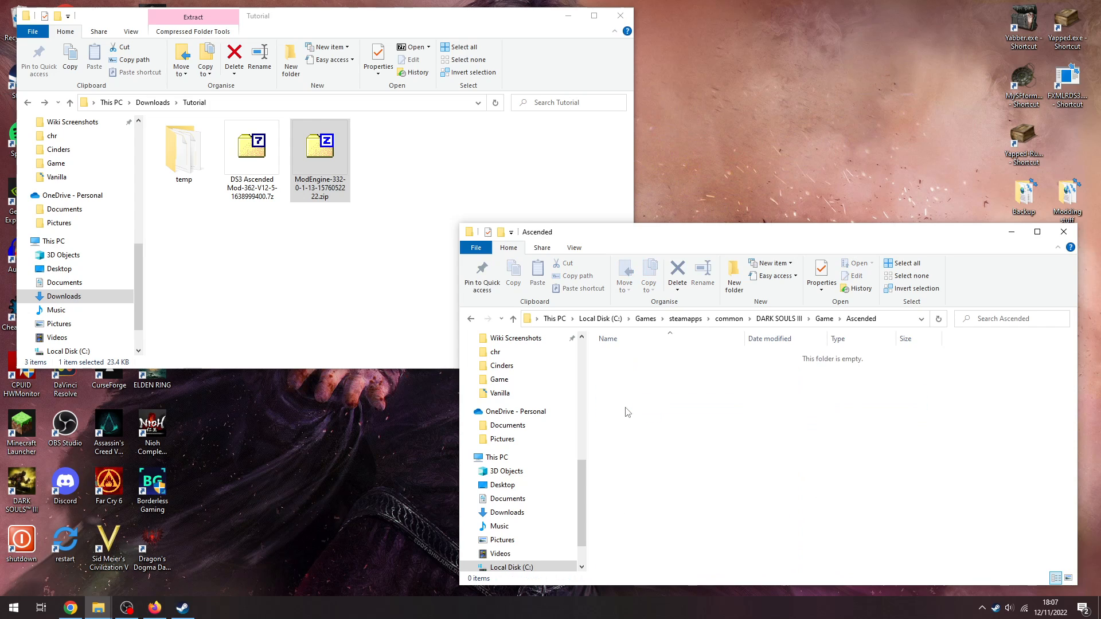
{"action": "left_click", "coordinate": [182, 165]}
{"action": "double_click", "coordinate": [182, 165]}
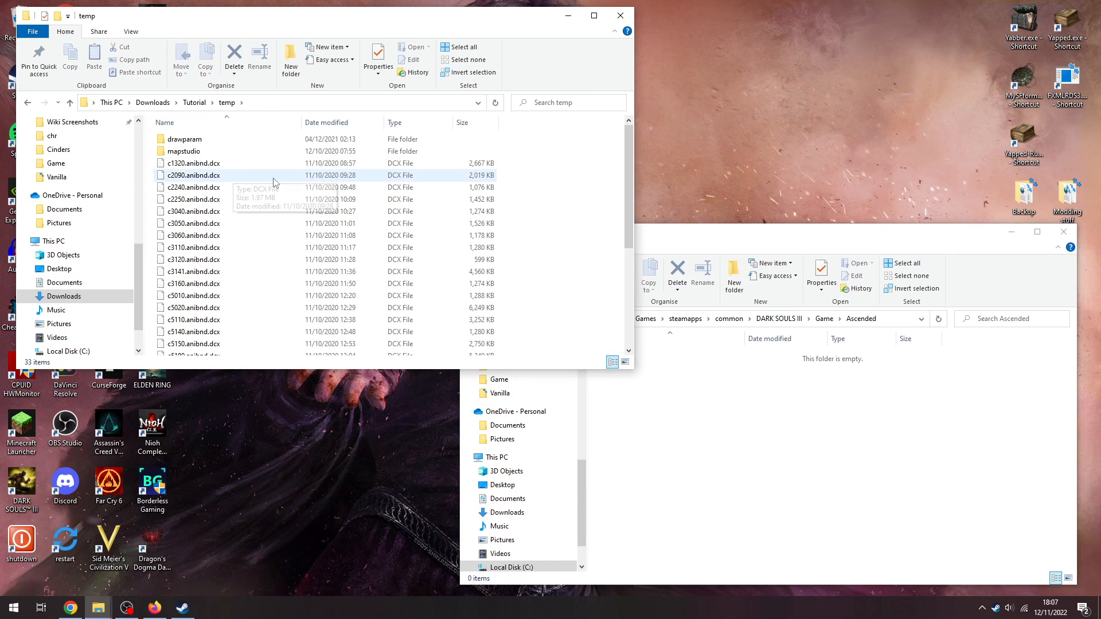
Step: Create a param folder in Ascended, move the drawparam folder from temp into it, and return to Ascended
{"action": "right_click", "coordinate": [778, 448]}
{"action": "mouse_move", "coordinate": [826, 415]}
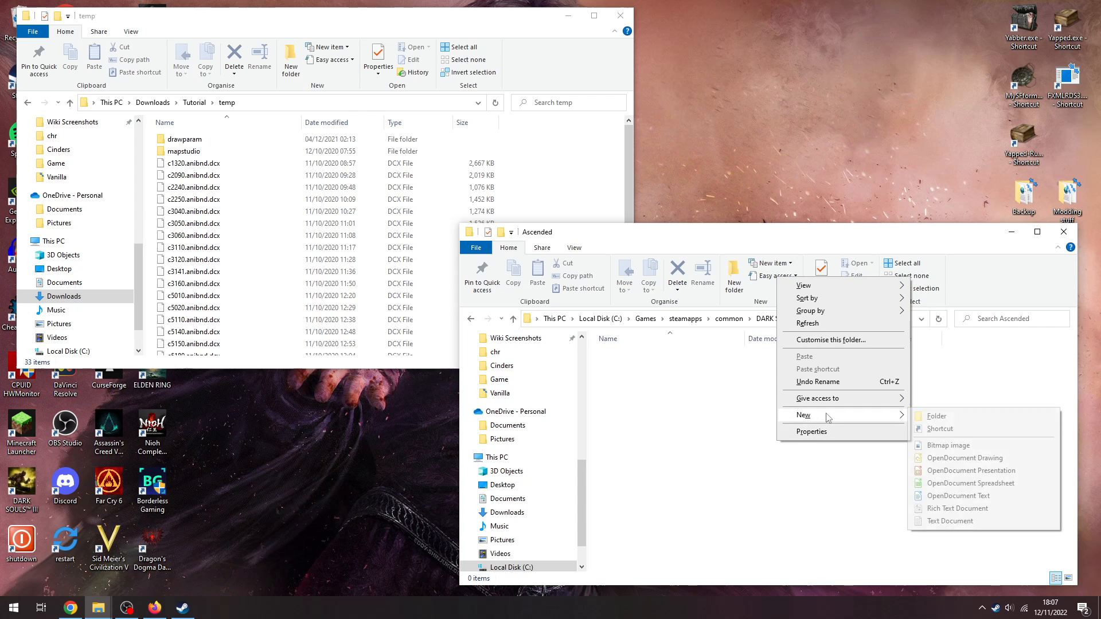
{"action": "left_click", "coordinate": [924, 416]}
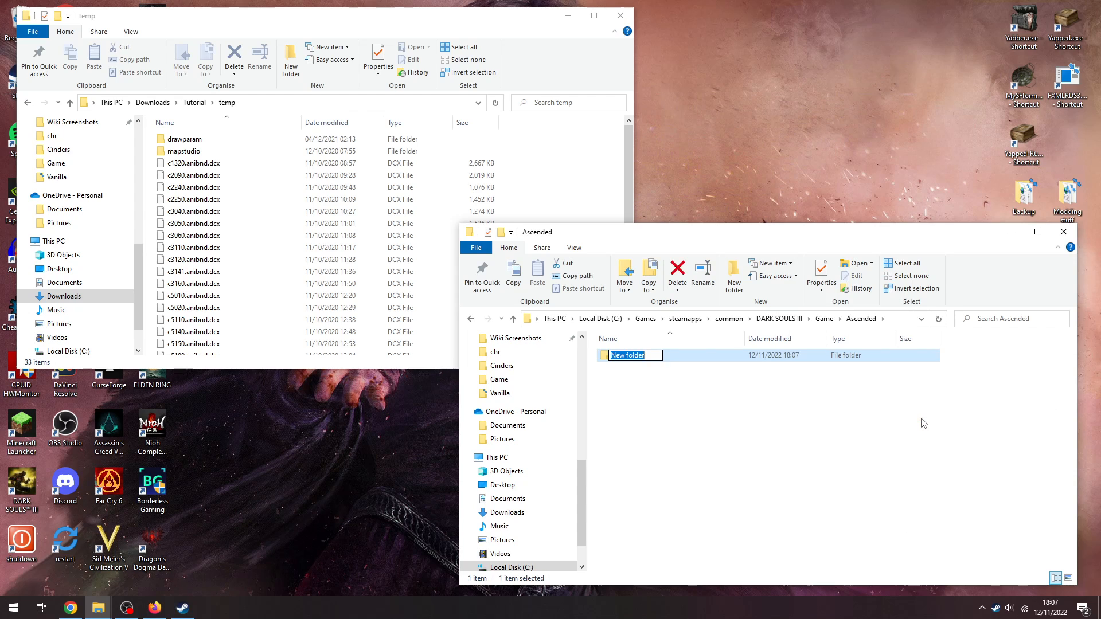
{"action": "type", "text": "param"}
{"action": "key", "text": "Return"}
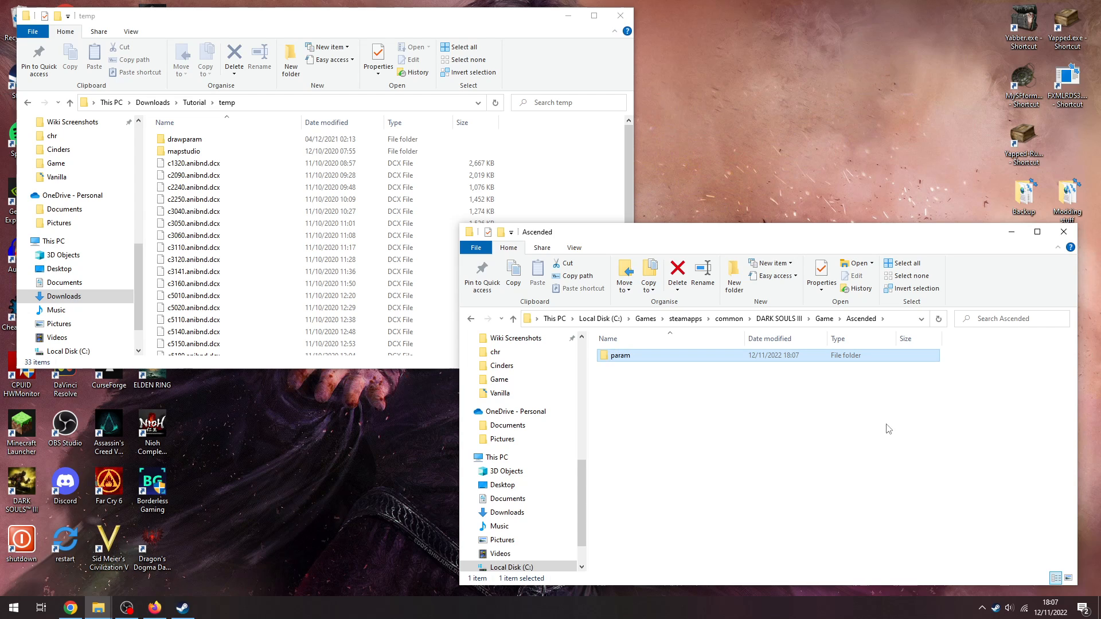
{"action": "double_click", "coordinate": [671, 358]}
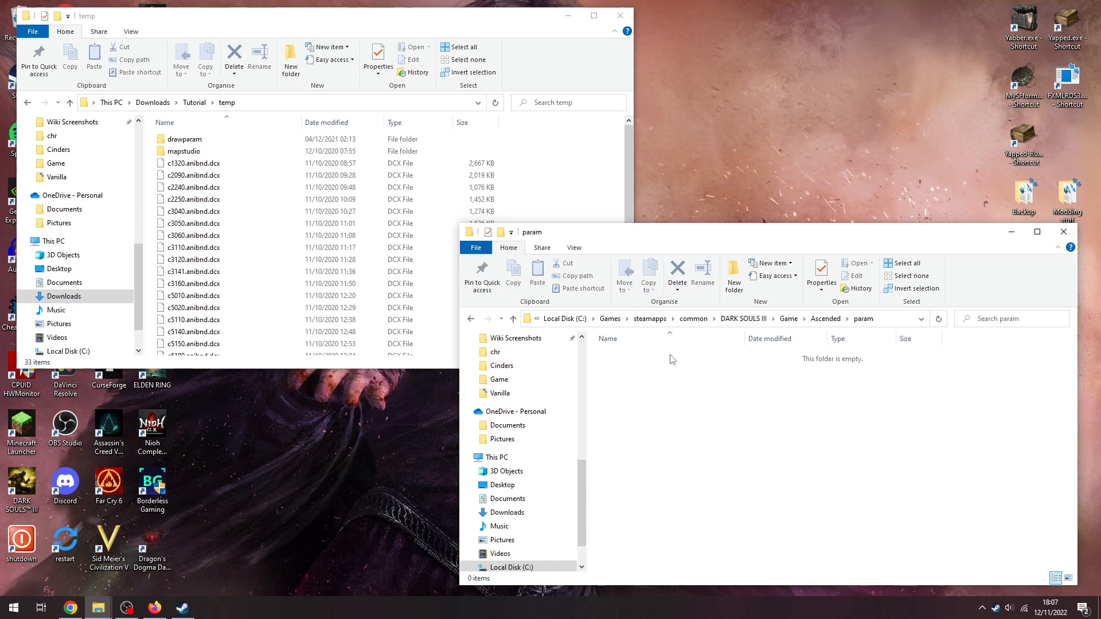
{"action": "left_click", "coordinate": [193, 140]}
{"action": "left_click_drag", "start_coordinate": [193, 141], "coordinate": [737, 447]}
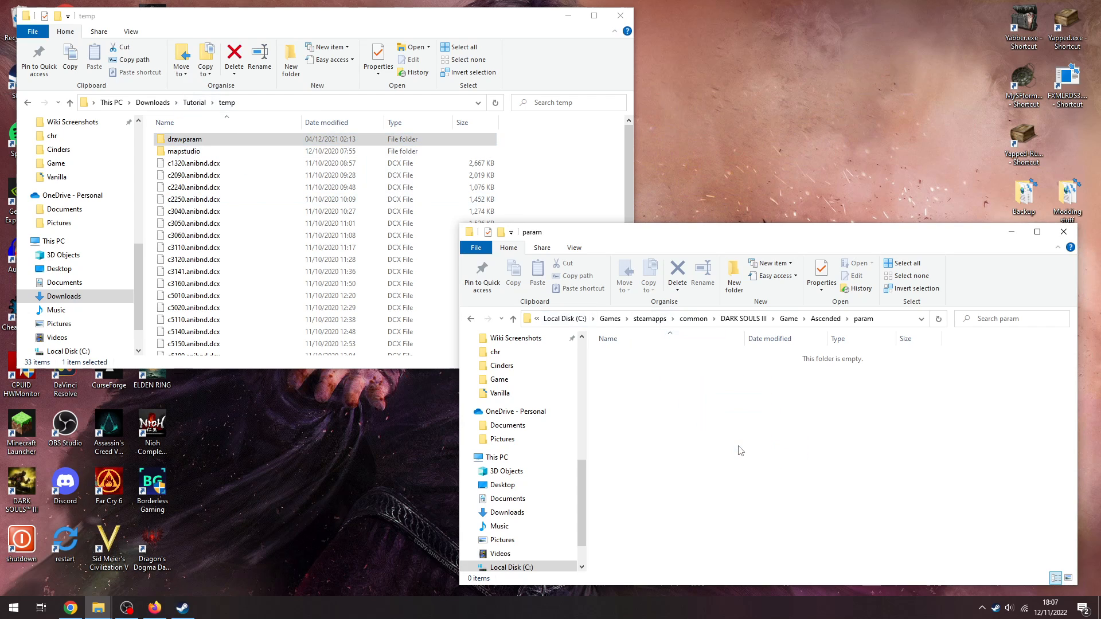
{"action": "left_click", "coordinate": [470, 320]}
Step: Create a map folder in Ascended, move the mapstudio folder from temp into it, and return to Ascended
{"action": "right_click", "coordinate": [665, 419]}
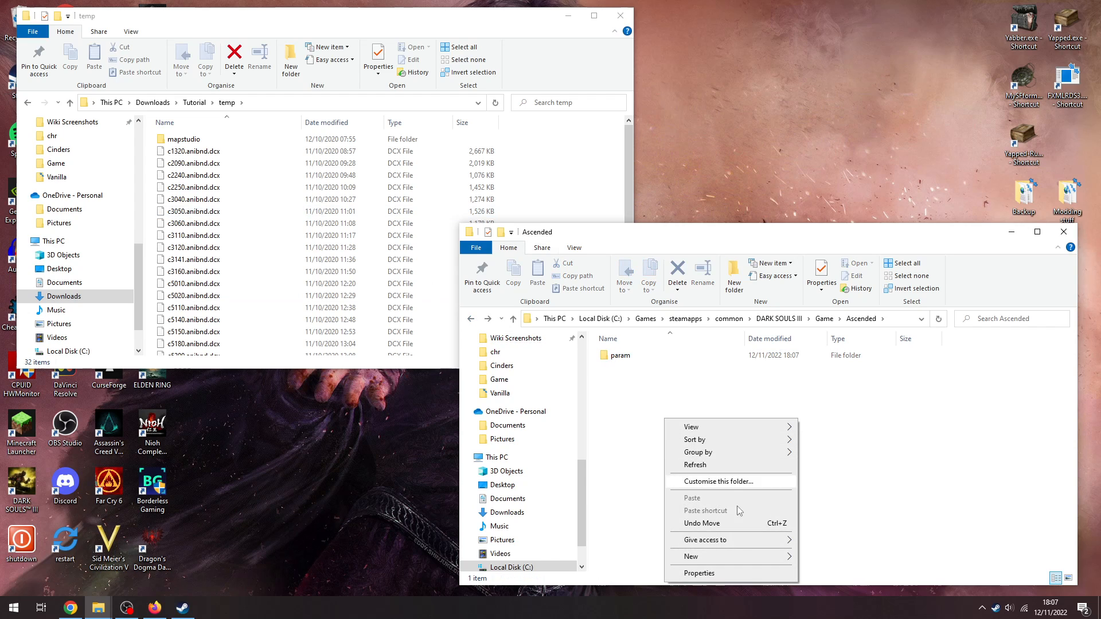
{"action": "mouse_move", "coordinate": [739, 556]}
{"action": "left_click", "coordinate": [835, 451]}
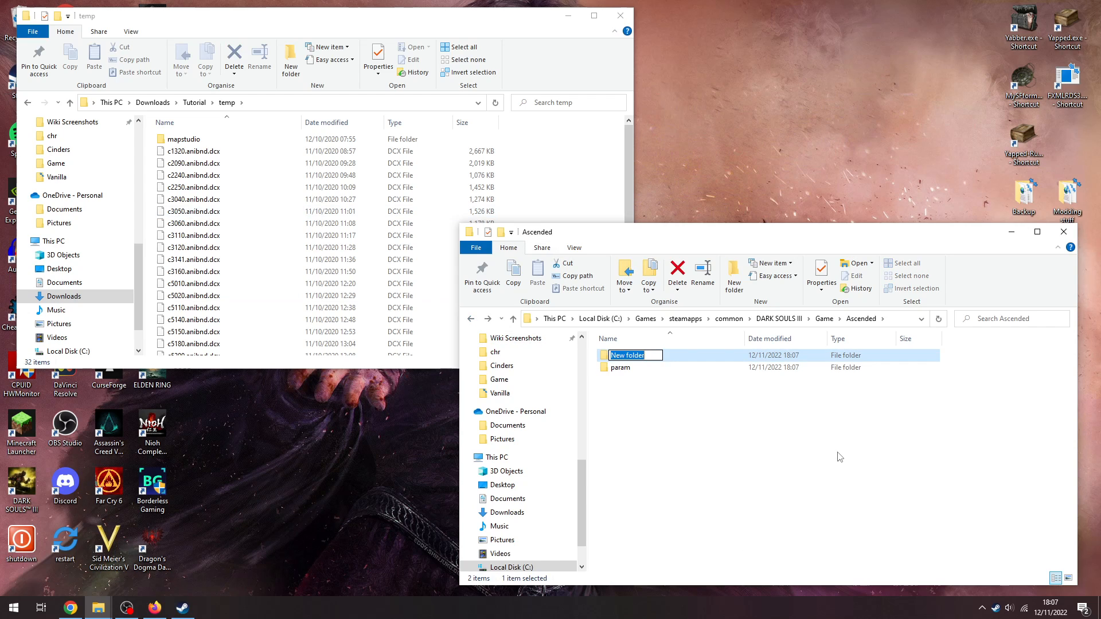
{"action": "type", "text": "map"}
{"action": "key", "text": "Return"}
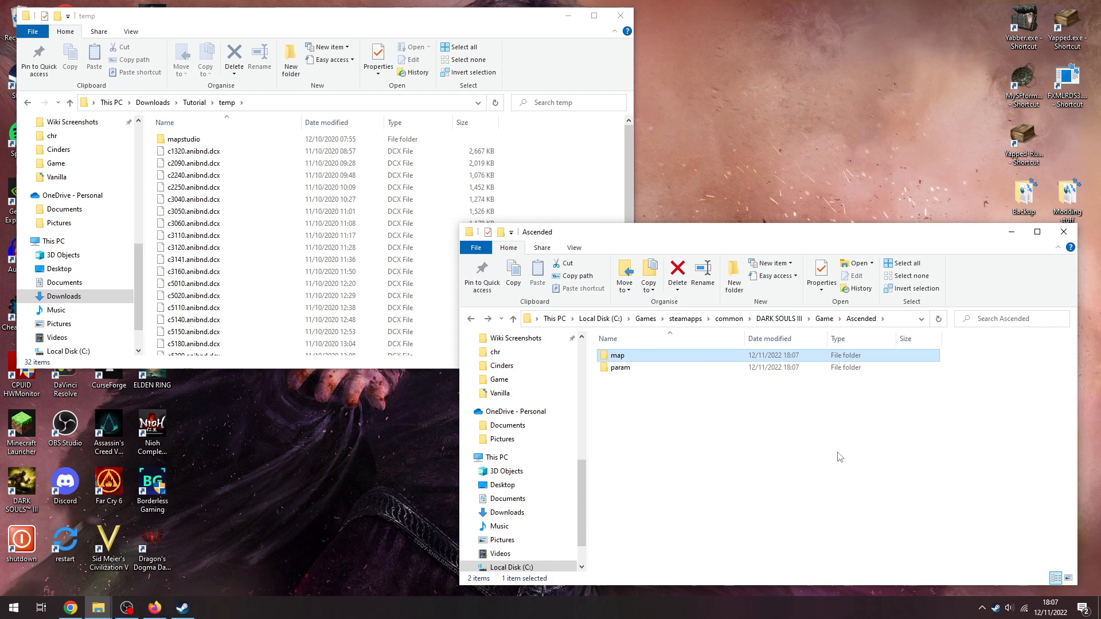
{"action": "double_click", "coordinate": [693, 355]}
{"action": "left_click_drag", "start_coordinate": [183, 139], "coordinate": [728, 432]}
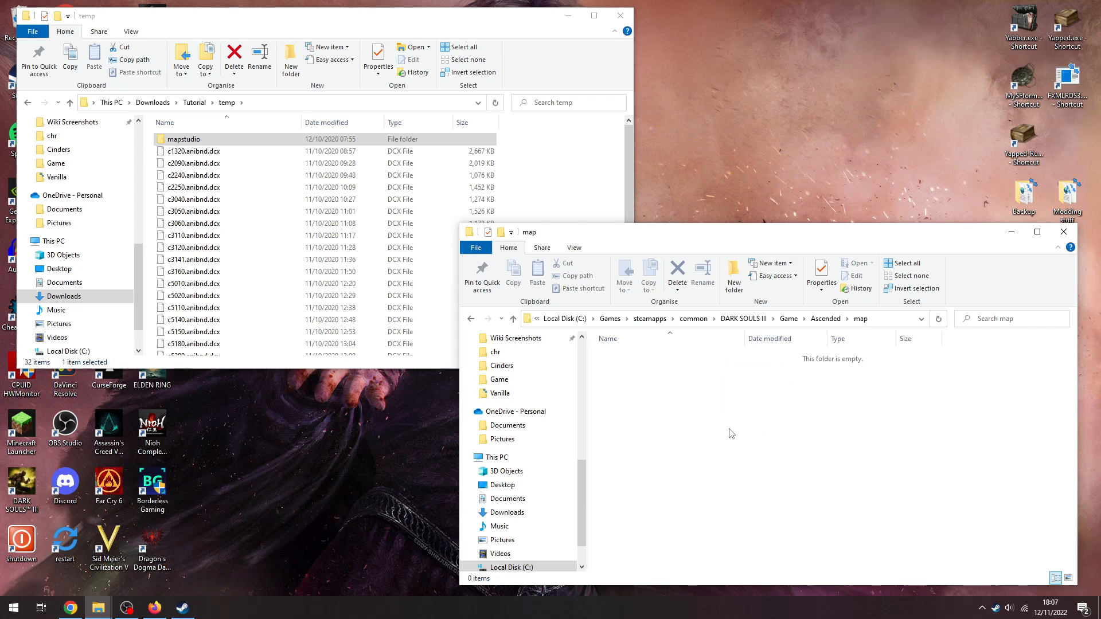
{"action": "left_click", "coordinate": [470, 321]}
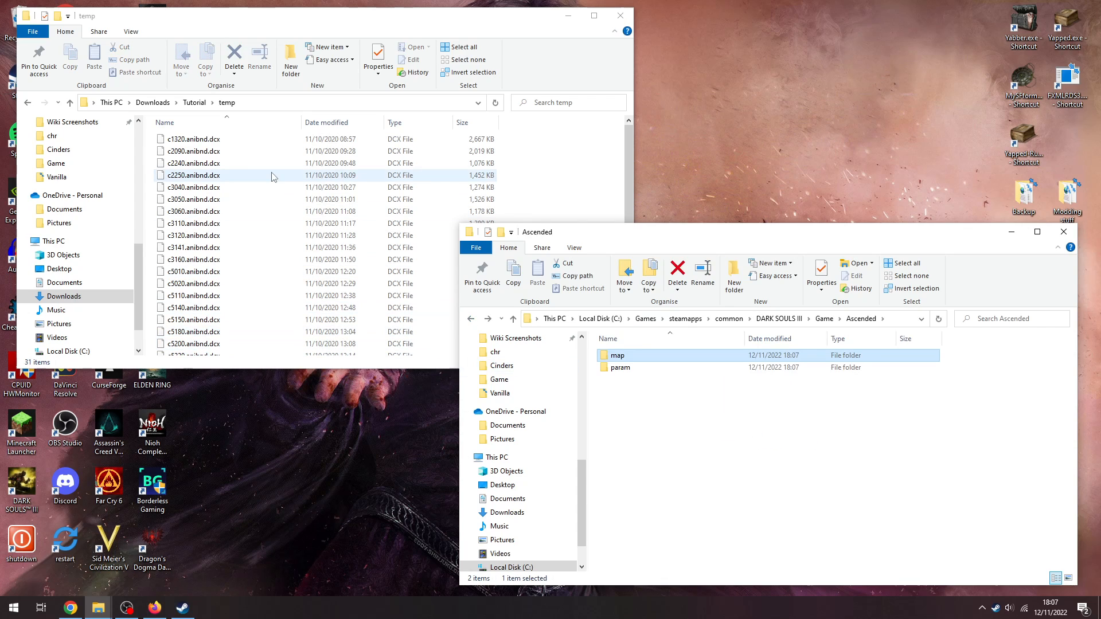
Step: Create a chr folder in Ascended, move c1320.anibnd.dcx through c6211.anibnd.dcx from temp into it, and return to Ascended
{"action": "right_click", "coordinate": [701, 443]}
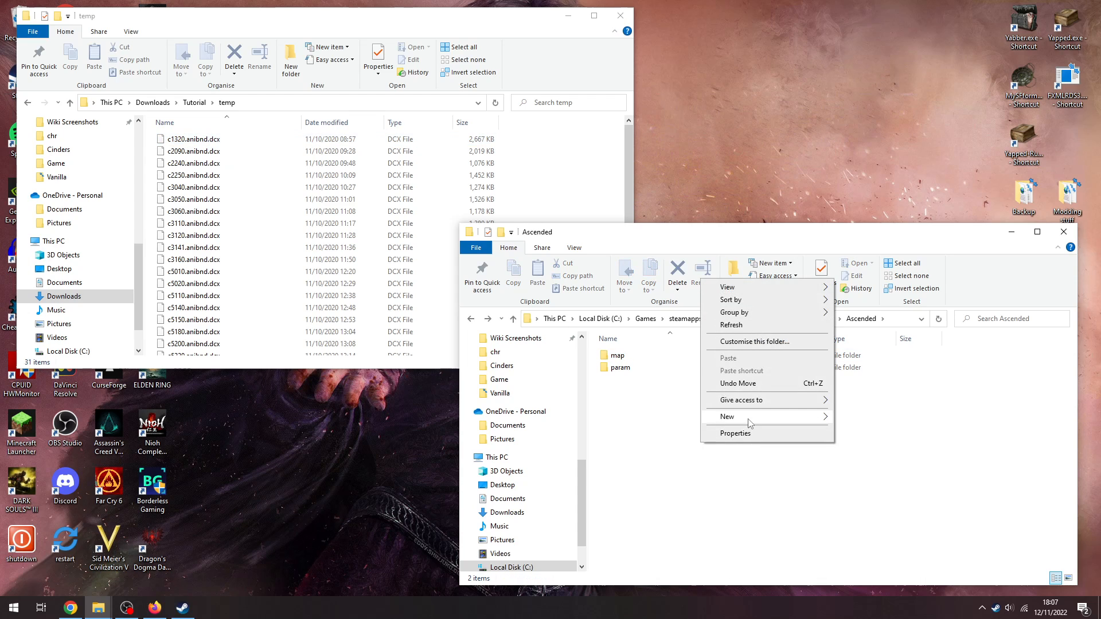
{"action": "mouse_move", "coordinate": [748, 423]}
{"action": "left_click", "coordinate": [858, 418]}
{"action": "type", "text": "c"}
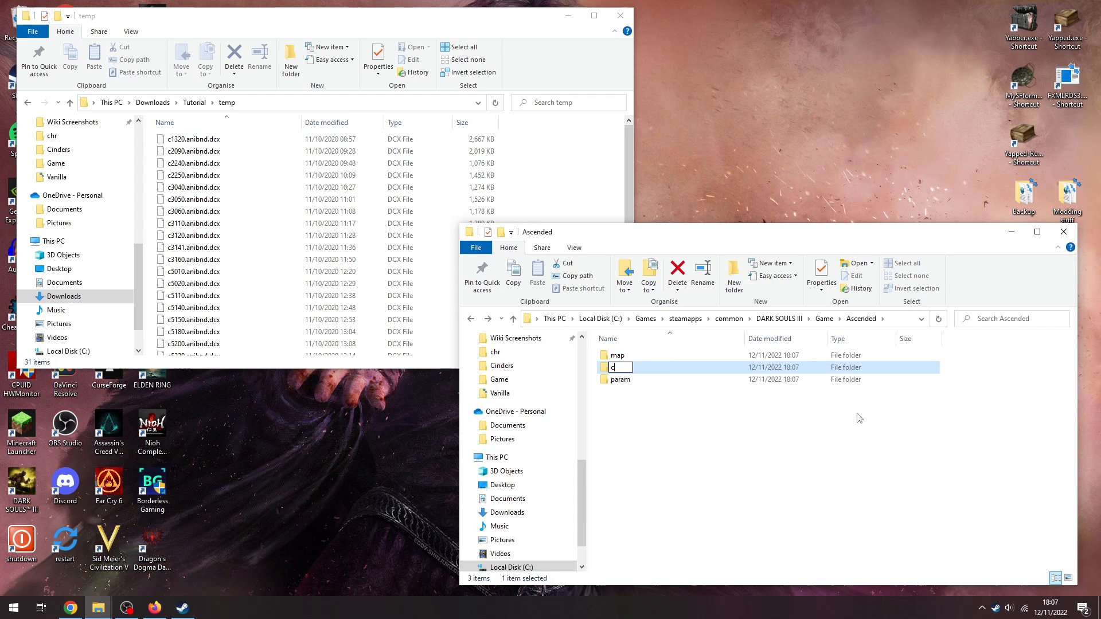
{"action": "type", "text": "hr"}
{"action": "key", "text": "Return"}
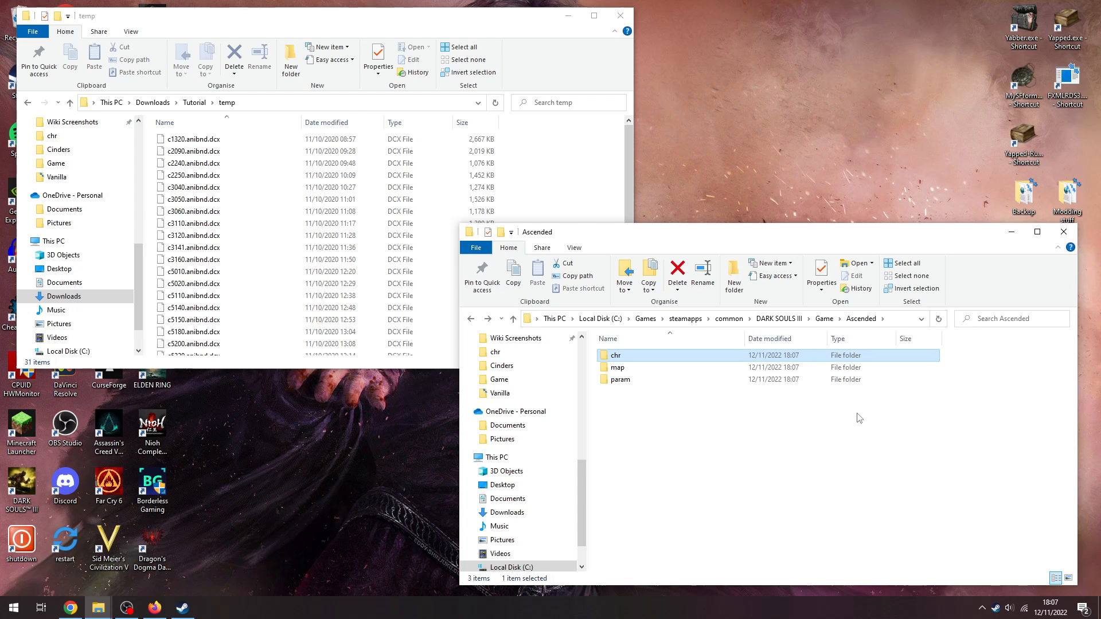
{"action": "double_click", "coordinate": [631, 356]}
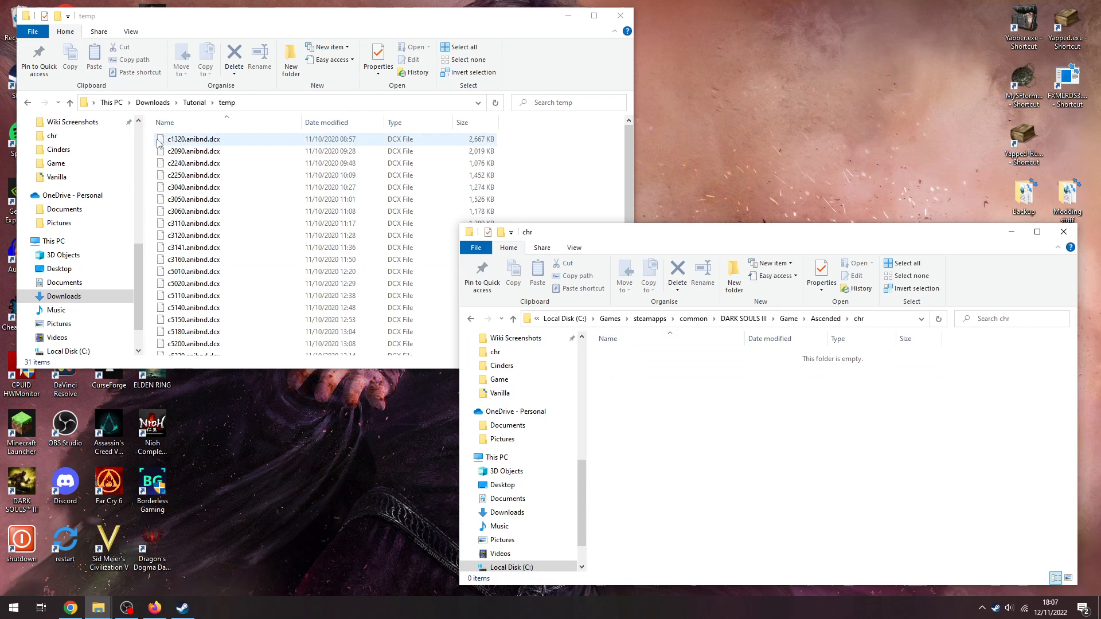
{"action": "left_click_drag", "start_coordinate": [148, 141], "coordinate": [745, 413]}
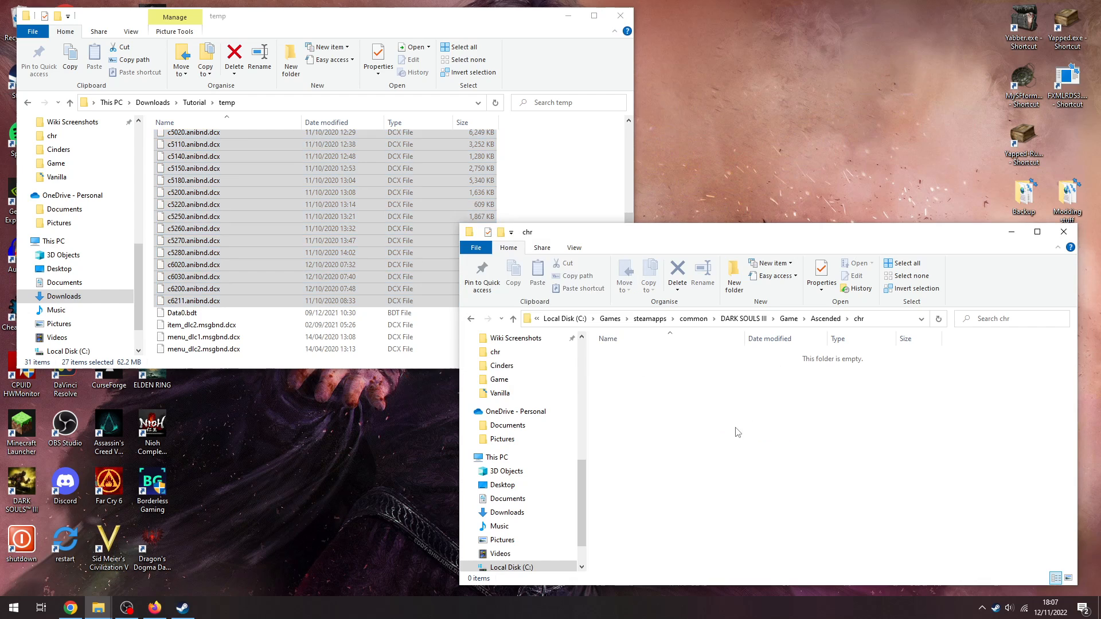
{"action": "left_click", "coordinate": [470, 319]}
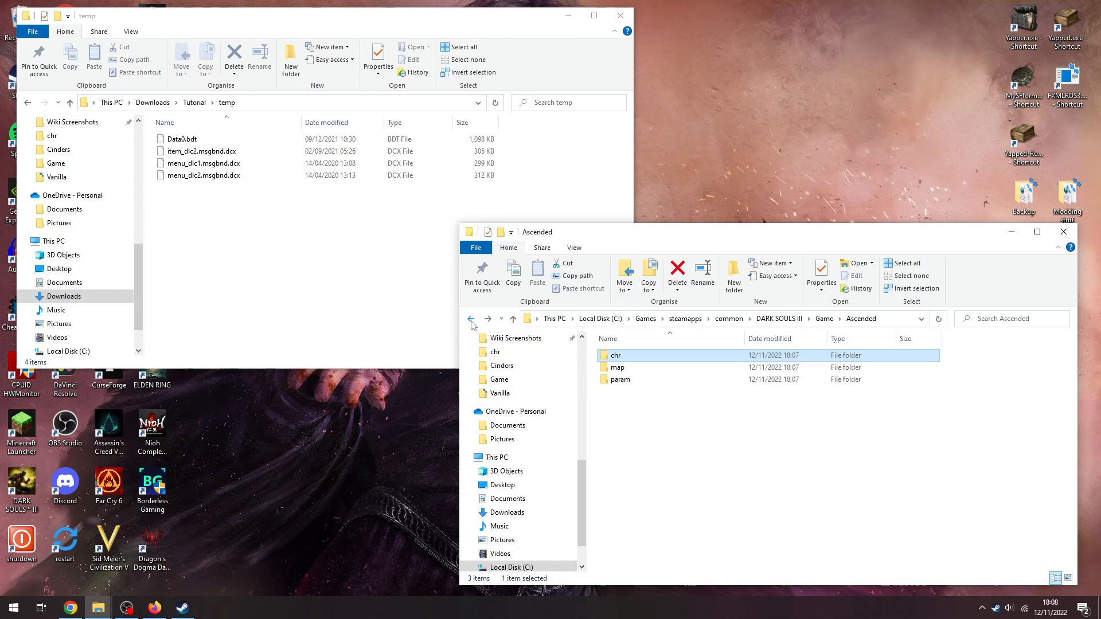
Step: Move Data0.bdt from temp into Ascended, and create a folder named msg beside it
{"action": "left_click_drag", "start_coordinate": [182, 141], "coordinate": [680, 486]}
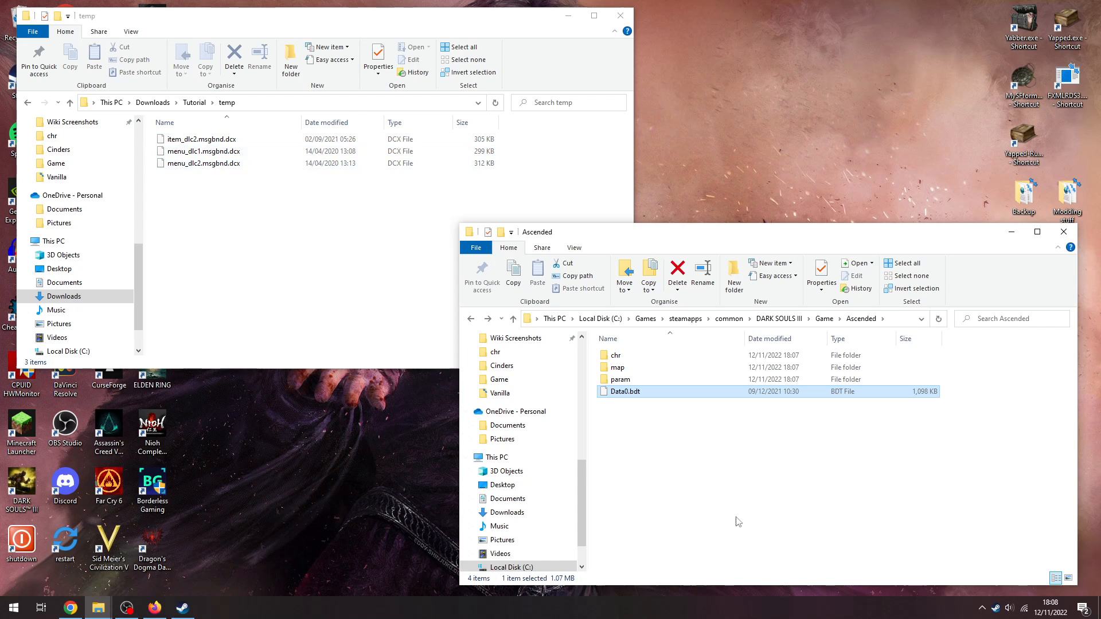
{"action": "right_click", "coordinate": [728, 464]}
{"action": "mouse_move", "coordinate": [780, 439]}
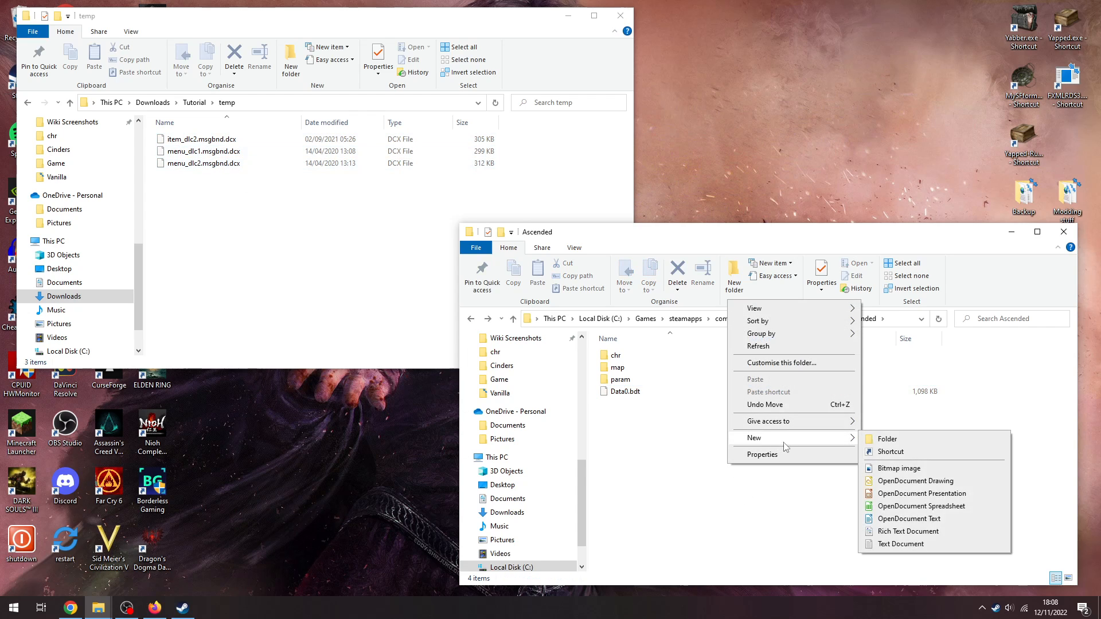
{"action": "left_click", "coordinate": [886, 438]}
{"action": "type", "text": "msg"}
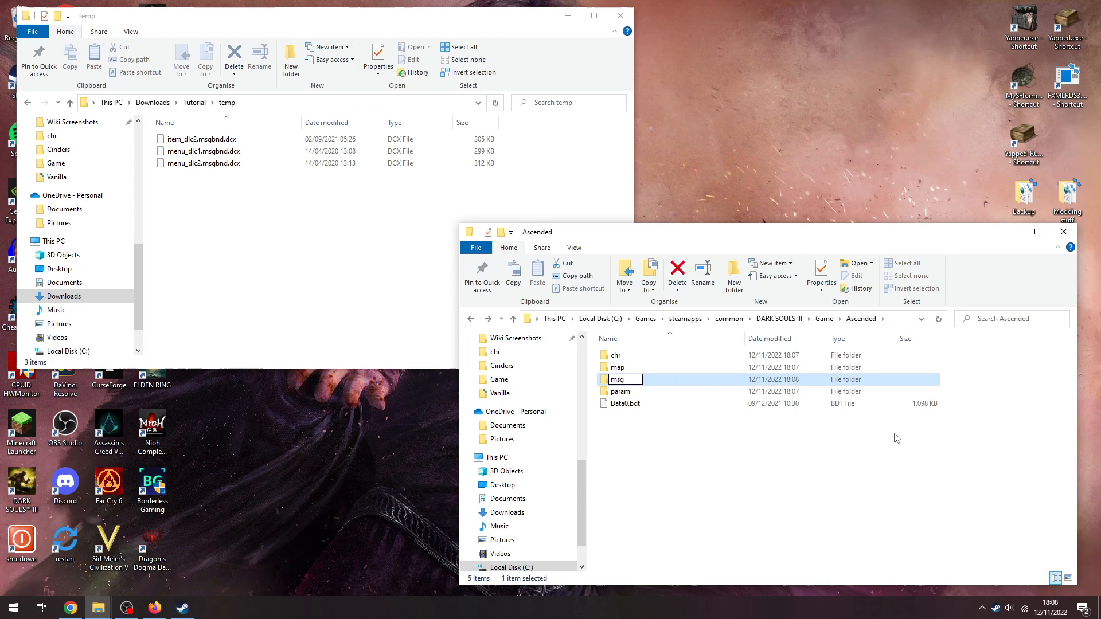
{"action": "key", "text": "Return"}
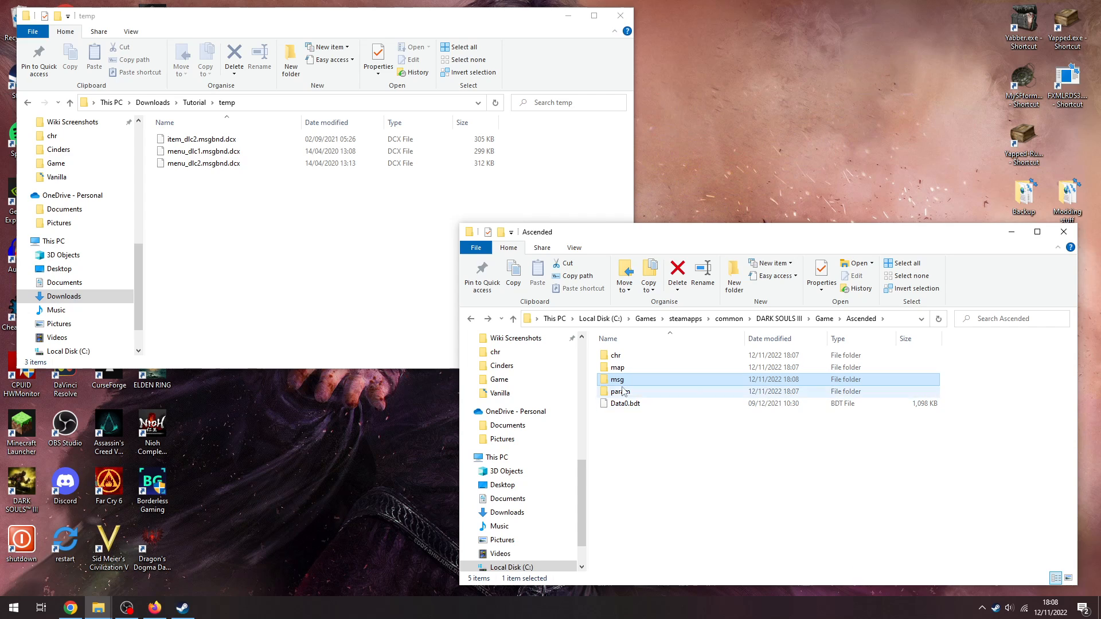
Step: Create a folder named engus inside the msg folder
{"action": "double_click", "coordinate": [617, 380]}
{"action": "right_click", "coordinate": [662, 424]}
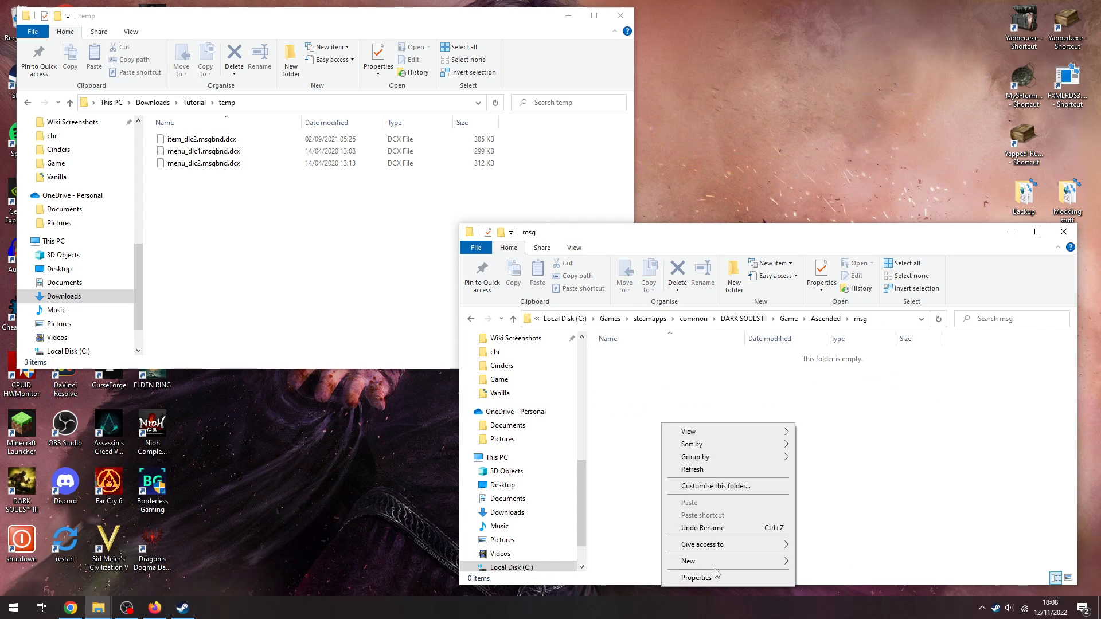
{"action": "mouse_move", "coordinate": [696, 561]}
{"action": "left_click", "coordinate": [820, 425]}
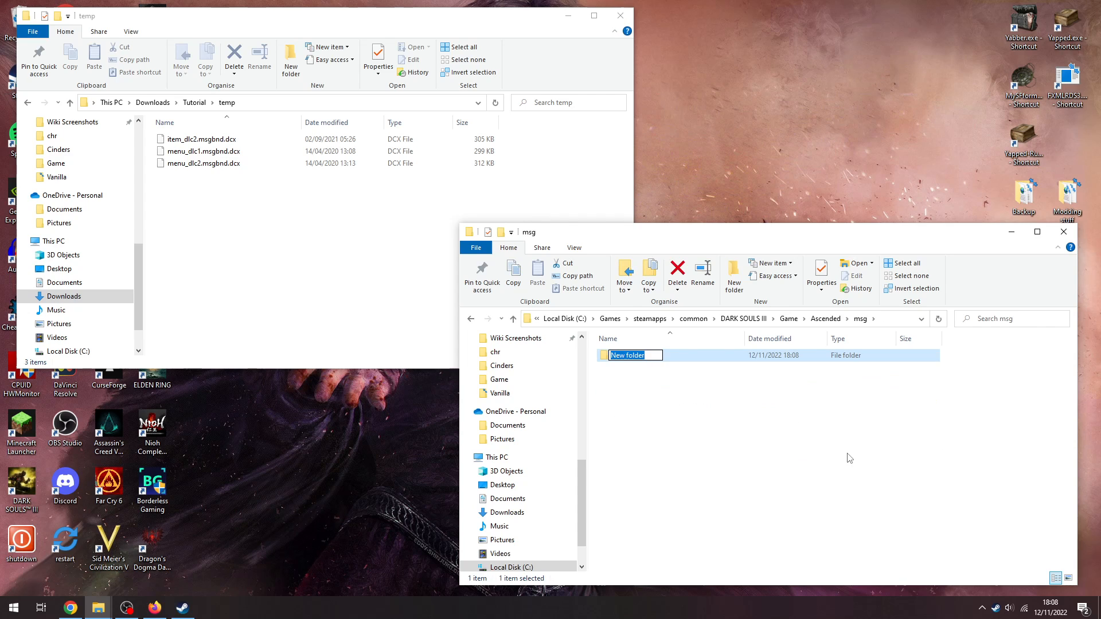
{"action": "type", "text": "engus"}
{"action": "key", "text": "Return"}
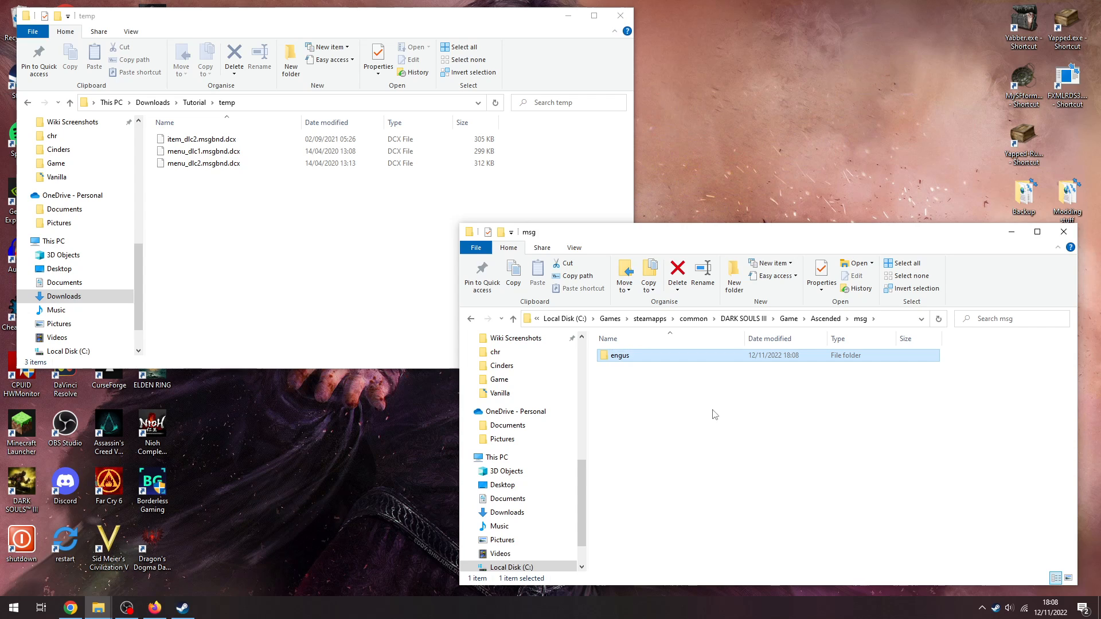
Step: Move item_dlc2.msgbnd.dcx, menu_dlc1.msgbnd.dcx and menu_dlc2.msgbnd.dcx from temp into the engus folder, and return to Ascended
{"action": "double_click", "coordinate": [617, 360]}
{"action": "left_click_drag", "start_coordinate": [220, 197], "coordinate": [738, 471]}
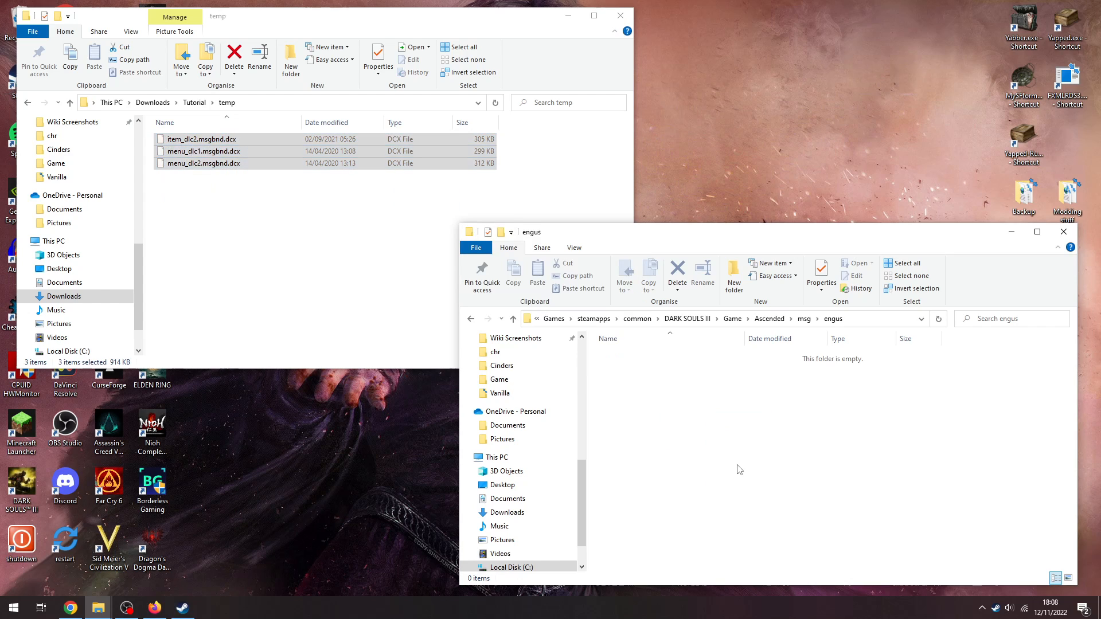
{"action": "left_click", "coordinate": [470, 320]}
{"action": "left_click", "coordinate": [470, 319]}
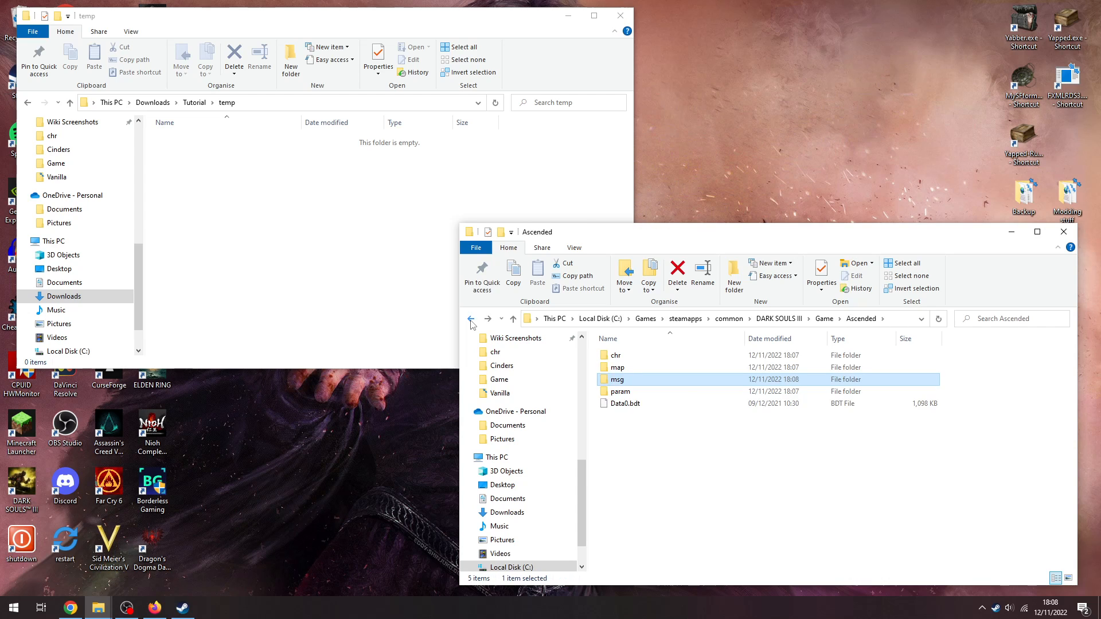
Step: Review the contents of the chr, map\mapstudio and msg\engus folders in Ascended
{"action": "double_click", "coordinate": [615, 356]}
{"action": "scroll", "coordinate": [631, 369], "scroll_direction": "down", "scroll_amount": 3}
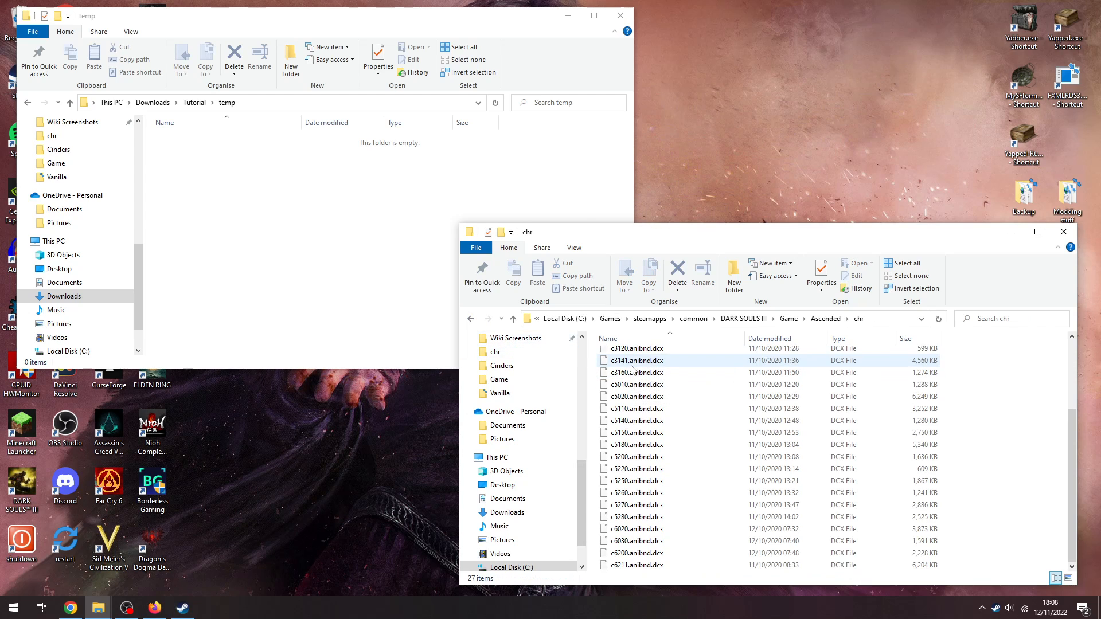
{"action": "left_click", "coordinate": [471, 319]}
{"action": "double_click", "coordinate": [640, 368]}
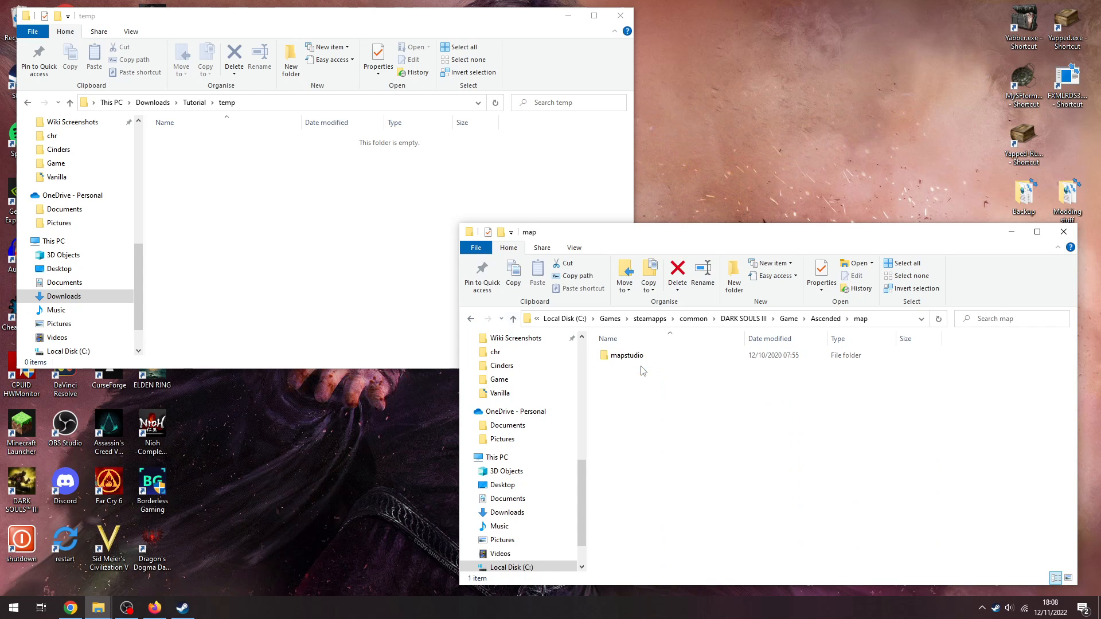
{"action": "double_click", "coordinate": [624, 355]}
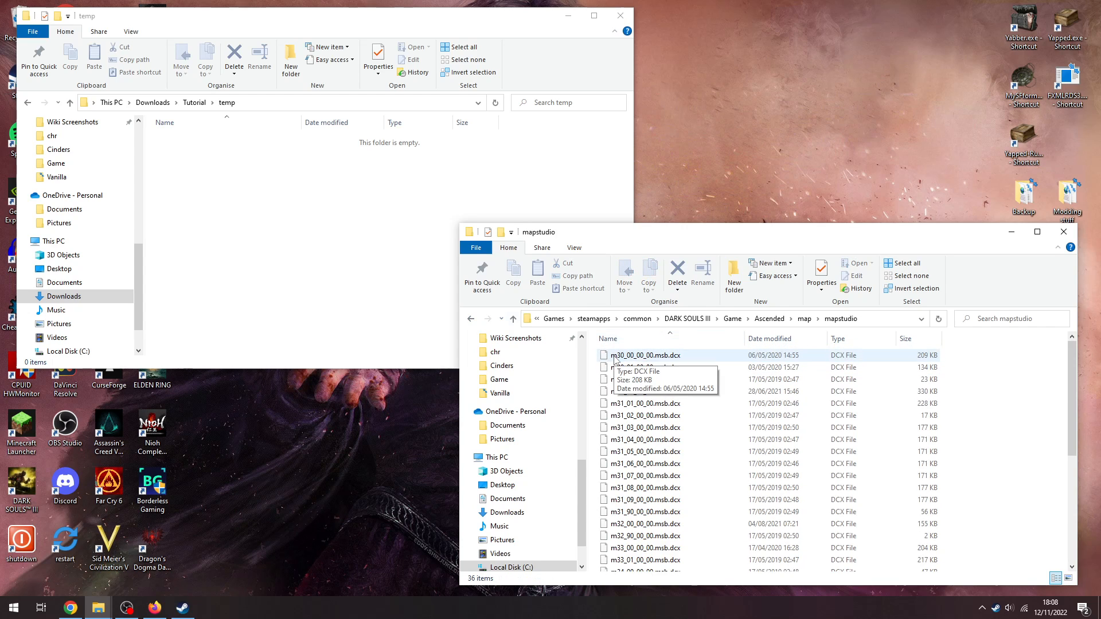
{"action": "left_click", "coordinate": [471, 319]}
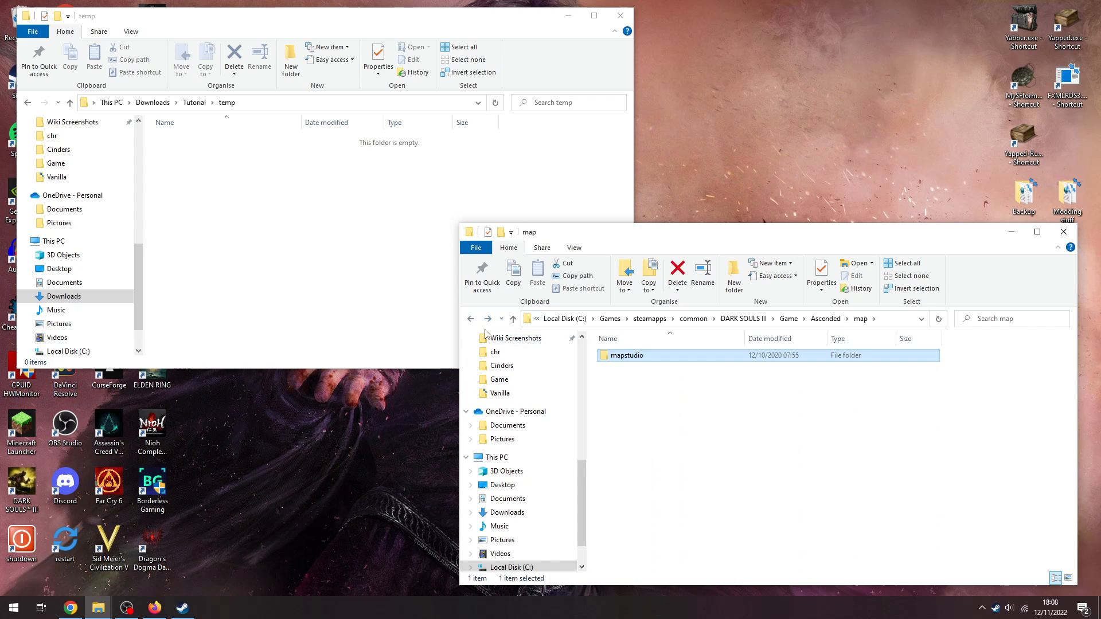
{"action": "left_click", "coordinate": [470, 319]}
{"action": "double_click", "coordinate": [622, 379]}
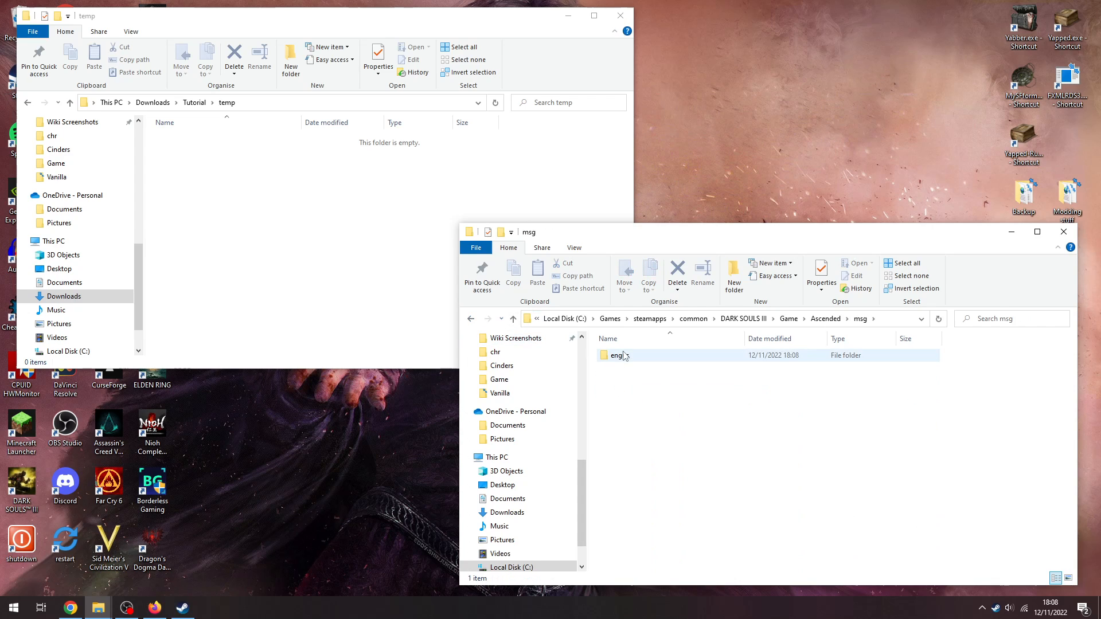
{"action": "double_click", "coordinate": [624, 355]}
{"action": "left_click", "coordinate": [473, 324]}
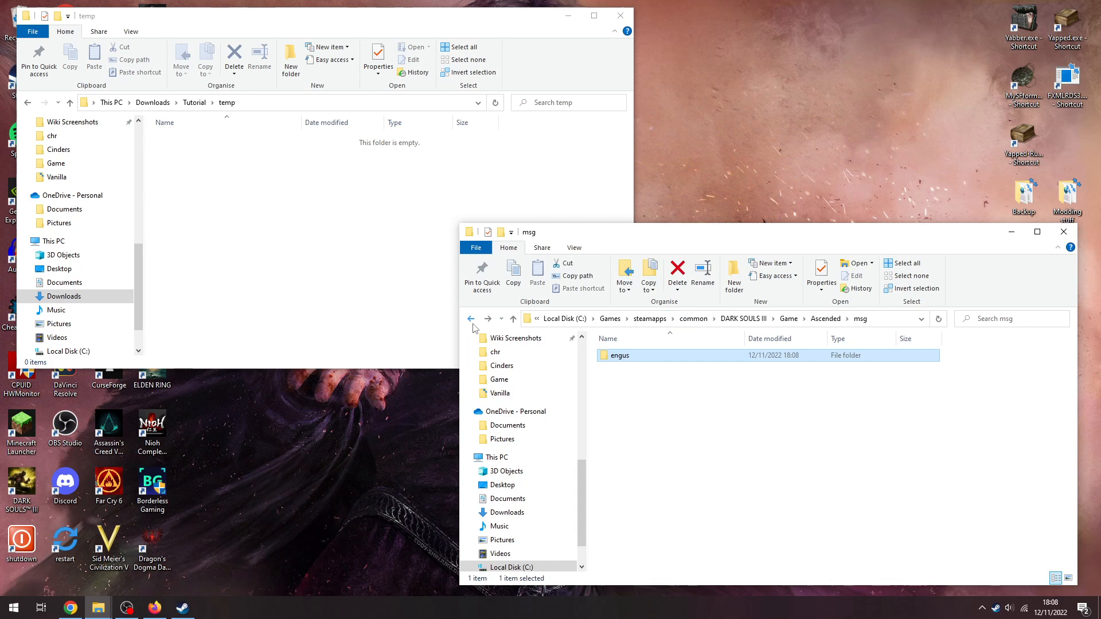
{"action": "left_click", "coordinate": [473, 325]}
Step: Look through the files in param\drawparam from start to end, and return to the Ascended folder
{"action": "double_click", "coordinate": [617, 391]}
{"action": "double_click", "coordinate": [629, 357]}
{"action": "scroll", "coordinate": [629, 362], "scroll_direction": "down", "scroll_amount": 20}
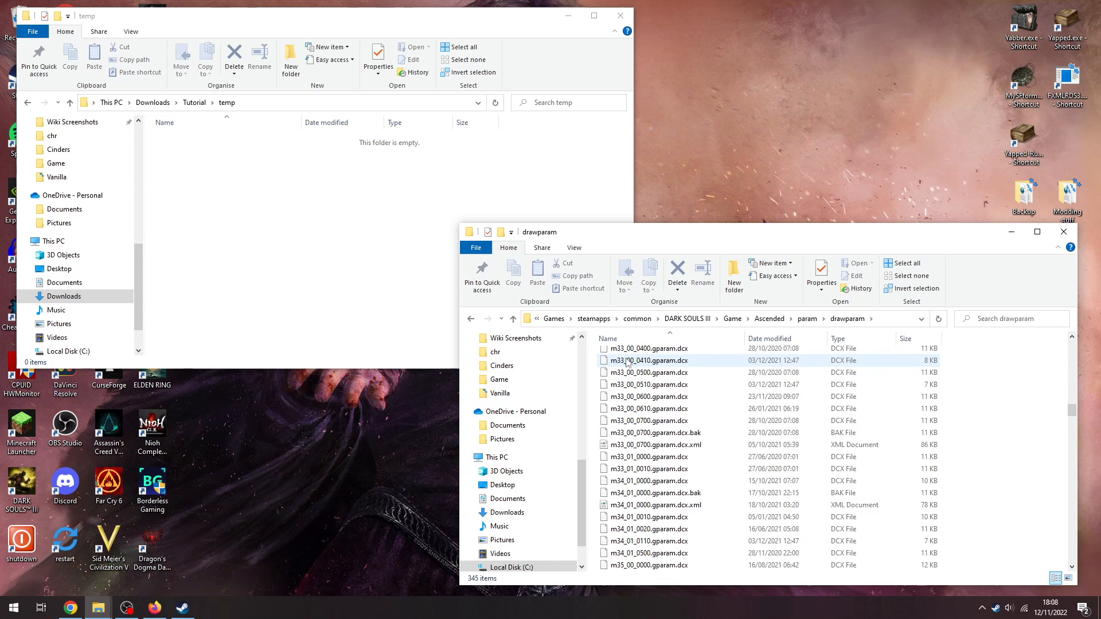
{"action": "scroll", "coordinate": [623, 359], "scroll_direction": "down", "scroll_amount": 20}
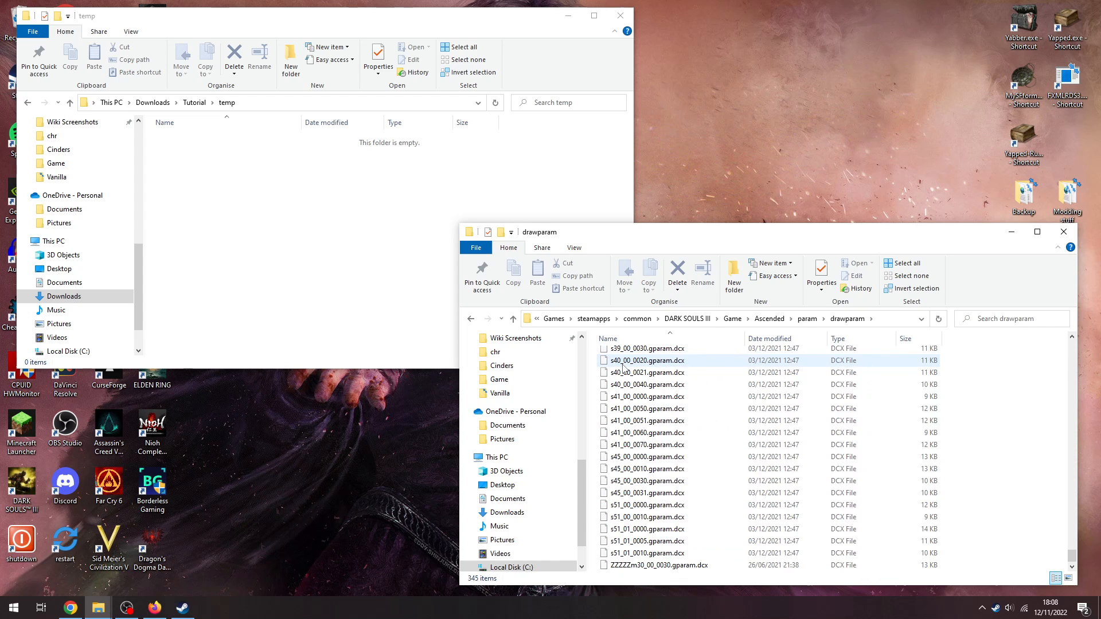
{"action": "scroll", "coordinate": [623, 384], "scroll_direction": "up", "scroll_amount": 20}
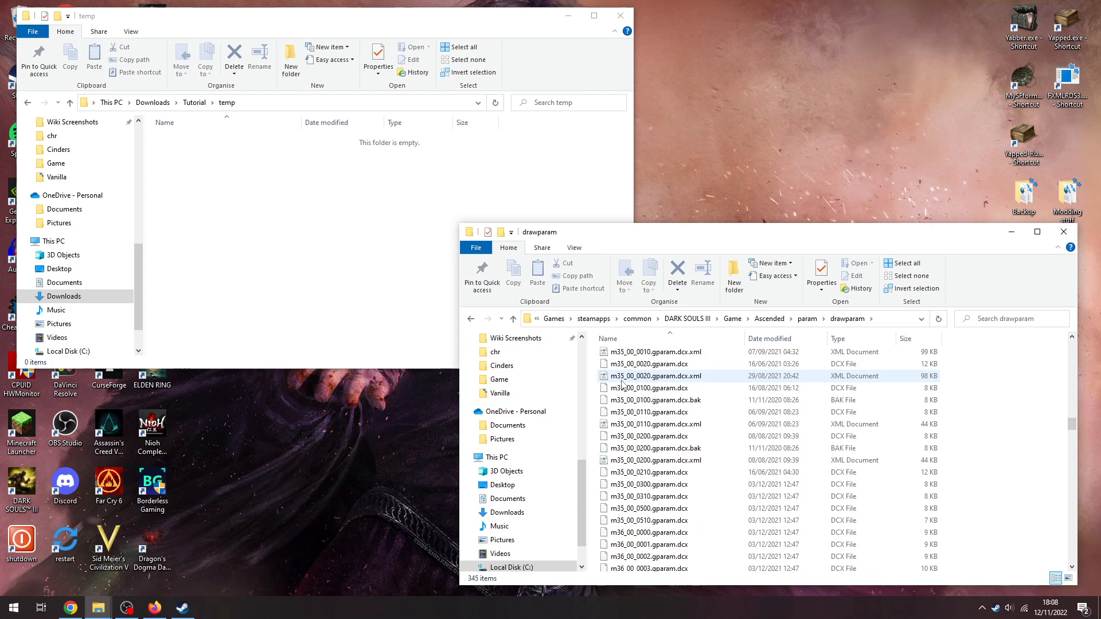
{"action": "scroll", "coordinate": [623, 384], "scroll_direction": "up", "scroll_amount": 15}
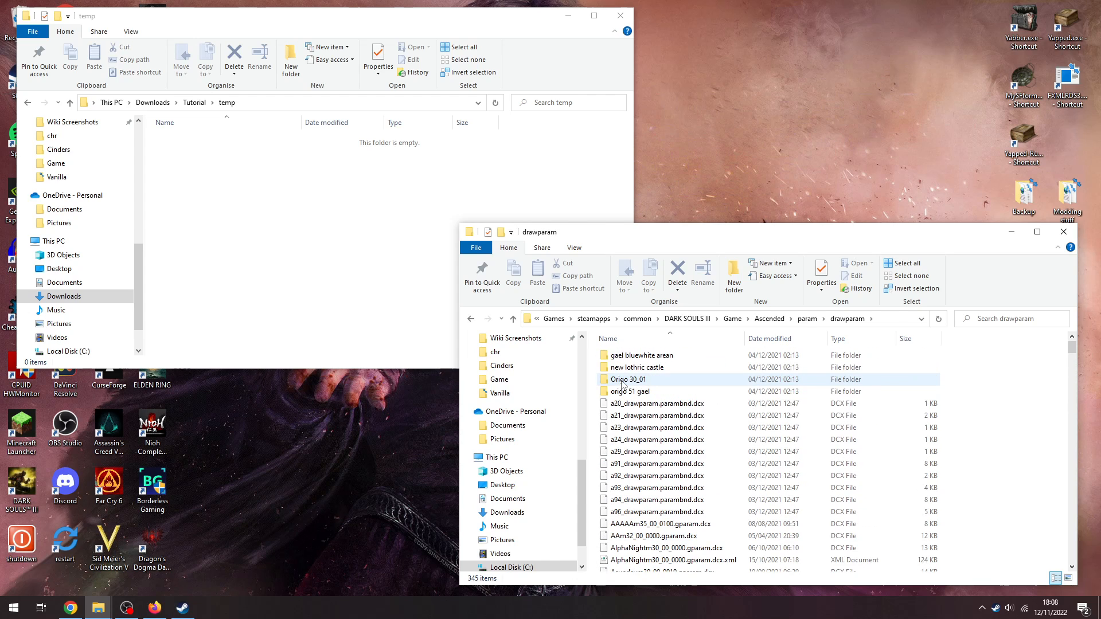
{"action": "left_click", "coordinate": [471, 319]}
{"action": "left_click", "coordinate": [471, 319]}
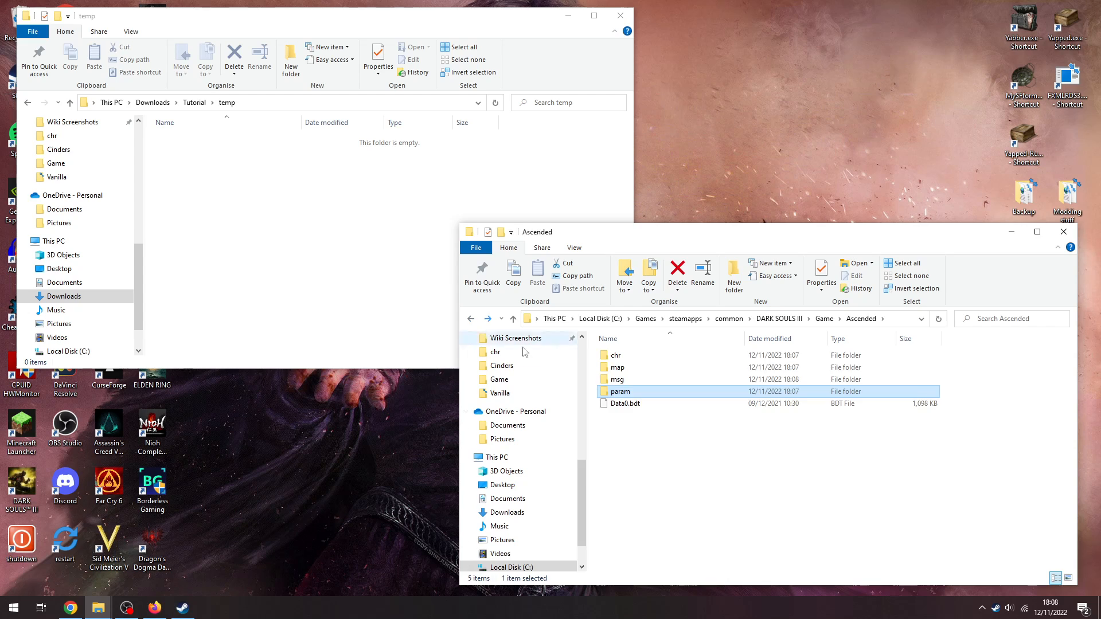
{"action": "left_click", "coordinate": [606, 432]}
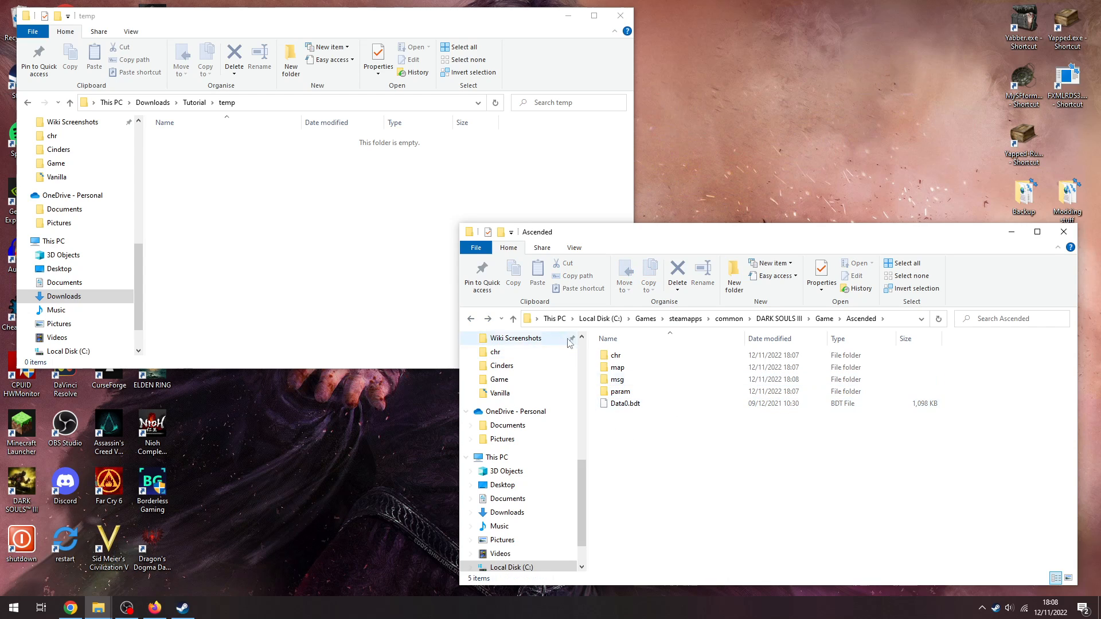
Step: Return to the Game folder and launch DarkSoulsIII.exe
{"action": "left_click", "coordinate": [471, 318]}
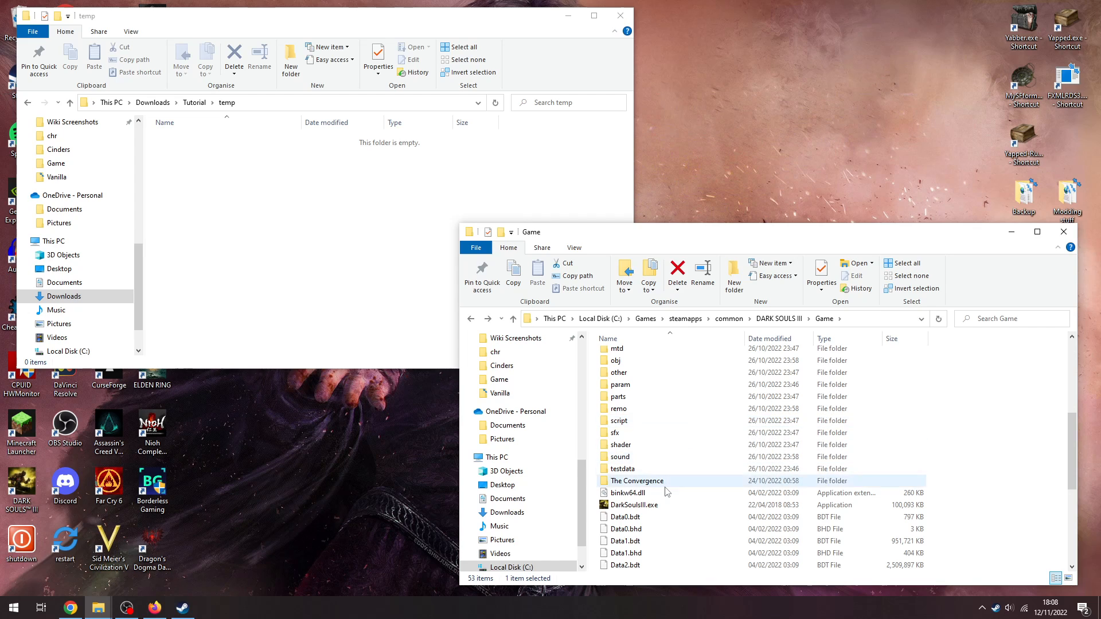
{"action": "left_click", "coordinate": [655, 505]}
{"action": "double_click", "coordinate": [656, 507]}
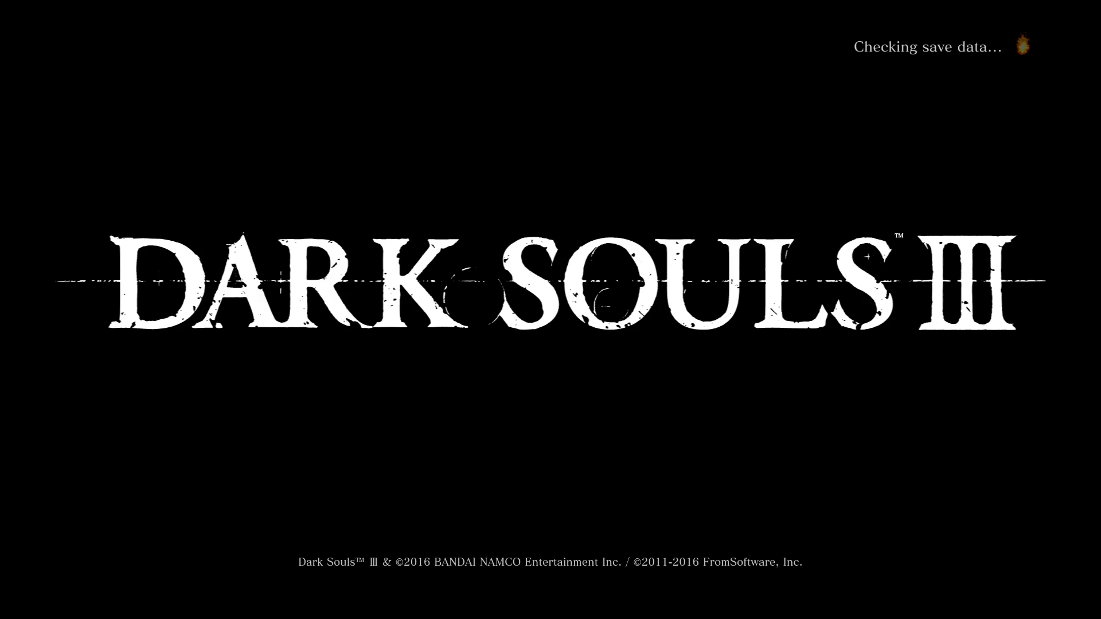
Step: Start a new game in Dark Souls III and proceed to character creation
{"action": "key", "text": "Down"}
{"action": "key", "text": "Down"}
{"action": "key", "text": "Return"}
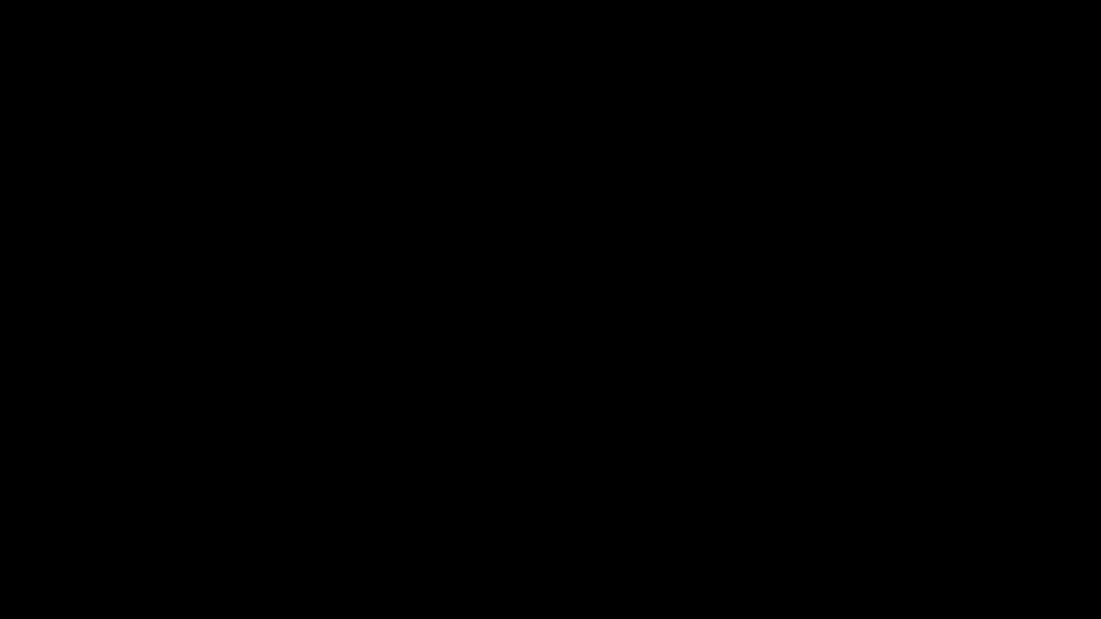
{"action": "key", "text": "Escape"}
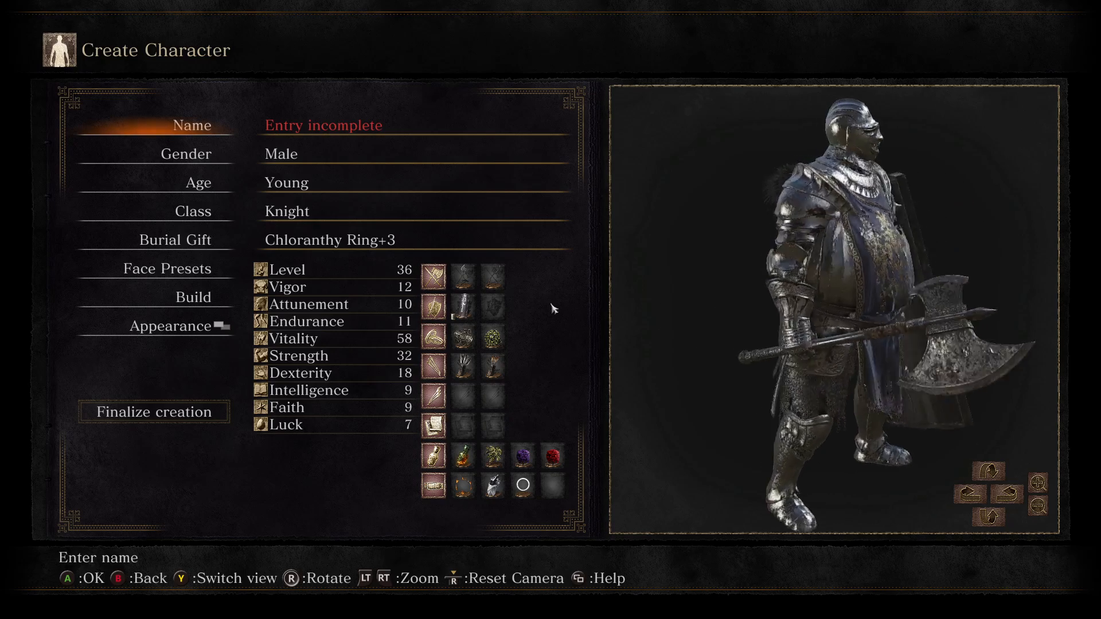
Step: Name the new character Test
{"action": "key", "text": "Return"}
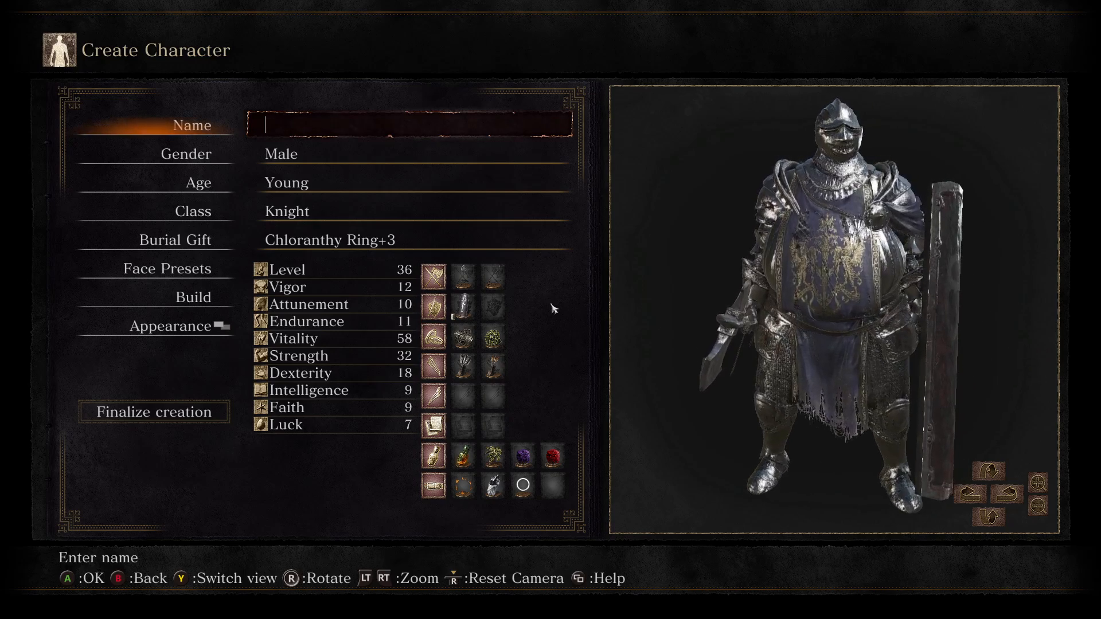
{"action": "type", "text": "Tes"}
{"action": "key", "text": "Return"}
Step: Set the character's class to Mercenary
{"action": "key", "text": "Down"}
{"action": "key", "text": "Down"}
{"action": "key", "text": "Down"}
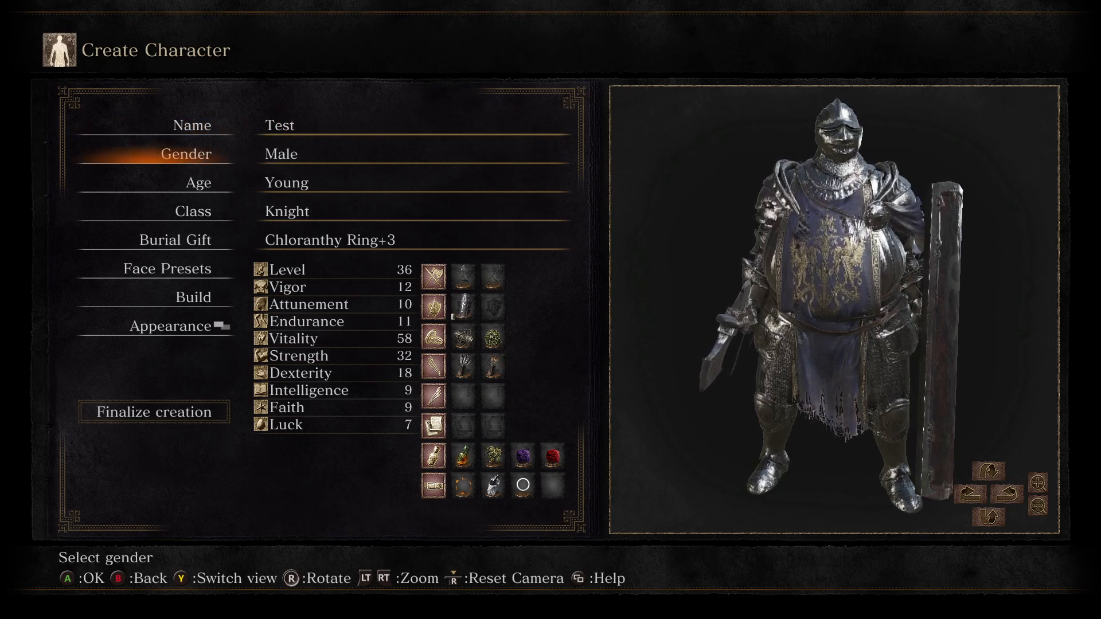
{"action": "key", "text": "Return"}
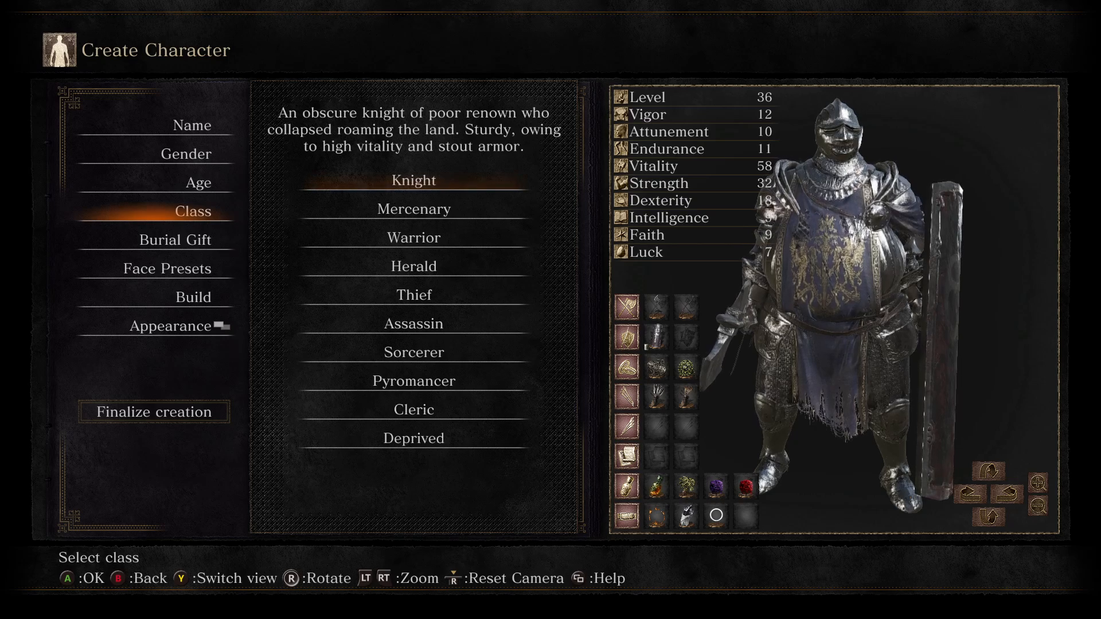
{"action": "key", "text": "Down"}
{"action": "key", "text": "Return"}
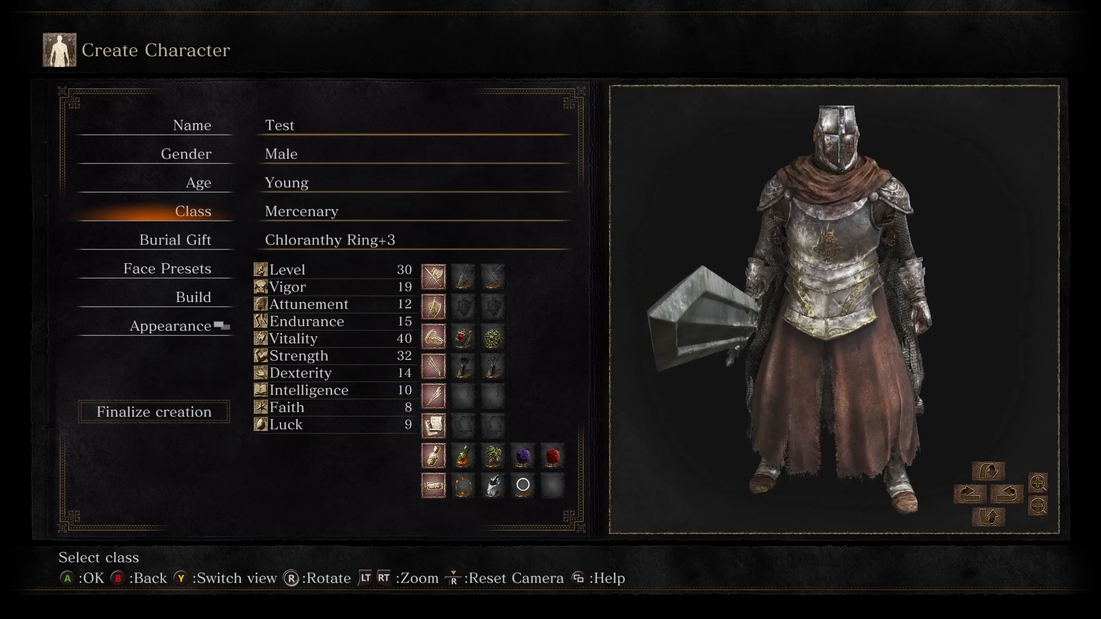
Step: Set the character's burial gift to Havel's Ring+3
{"action": "key", "text": "Down"}
{"action": "key", "text": "Down"}
{"action": "key", "text": "Down"}
{"action": "key", "text": "Up"}
{"action": "key", "text": "Up"}
{"action": "key", "text": "Return"}
{"action": "key", "text": "Down"}
{"action": "key", "text": "Down"}
{"action": "key", "text": "Down"}
{"action": "key", "text": "Down"}
{"action": "key", "text": "Down"}
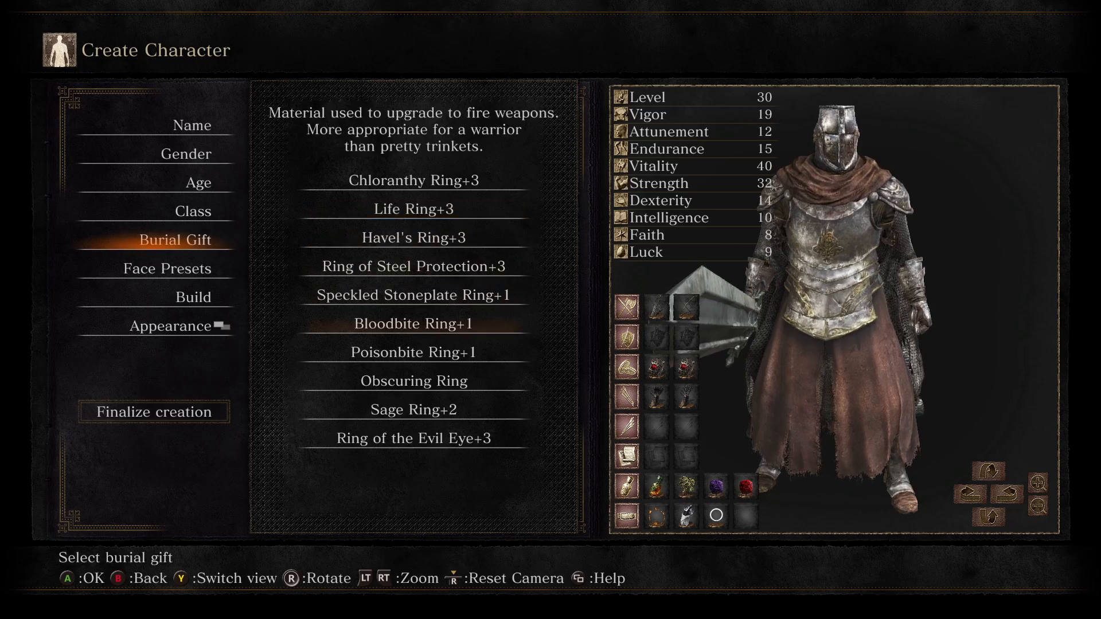
{"action": "key", "text": "Up"}
{"action": "key", "text": "Up"}
{"action": "key", "text": "Up"}
{"action": "key", "text": "Return"}
Step: Finalize the character's creation and enter the game
{"action": "key", "text": "Down"}
{"action": "key", "text": "Down"}
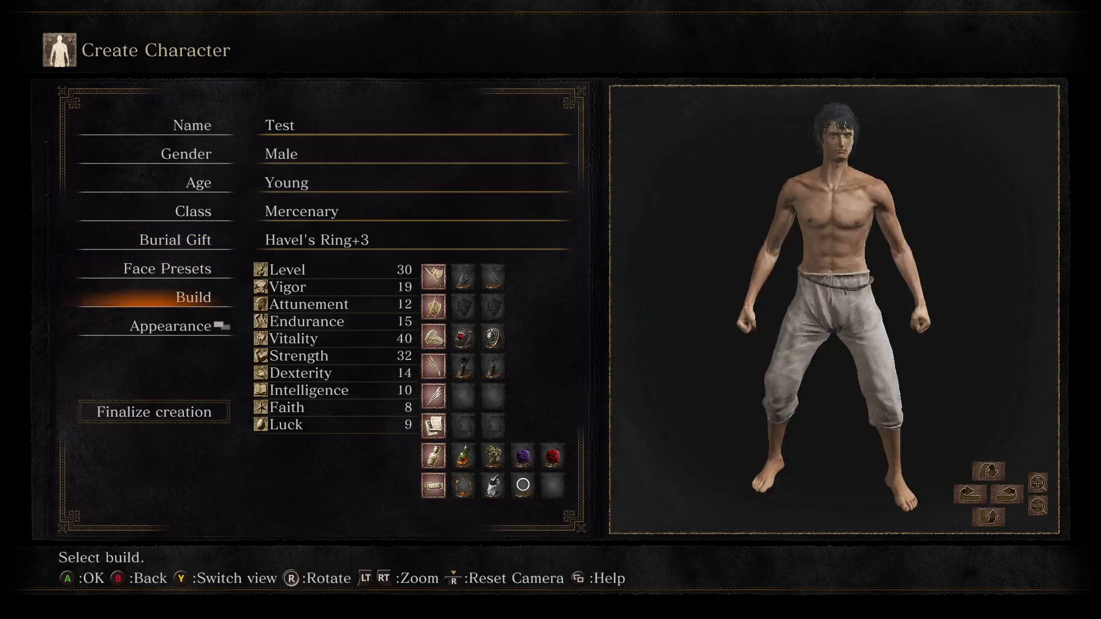
{"action": "key", "text": "Down"}
{"action": "key", "text": "Down"}
{"action": "key", "text": "Return"}
{"action": "key", "text": "Return"}
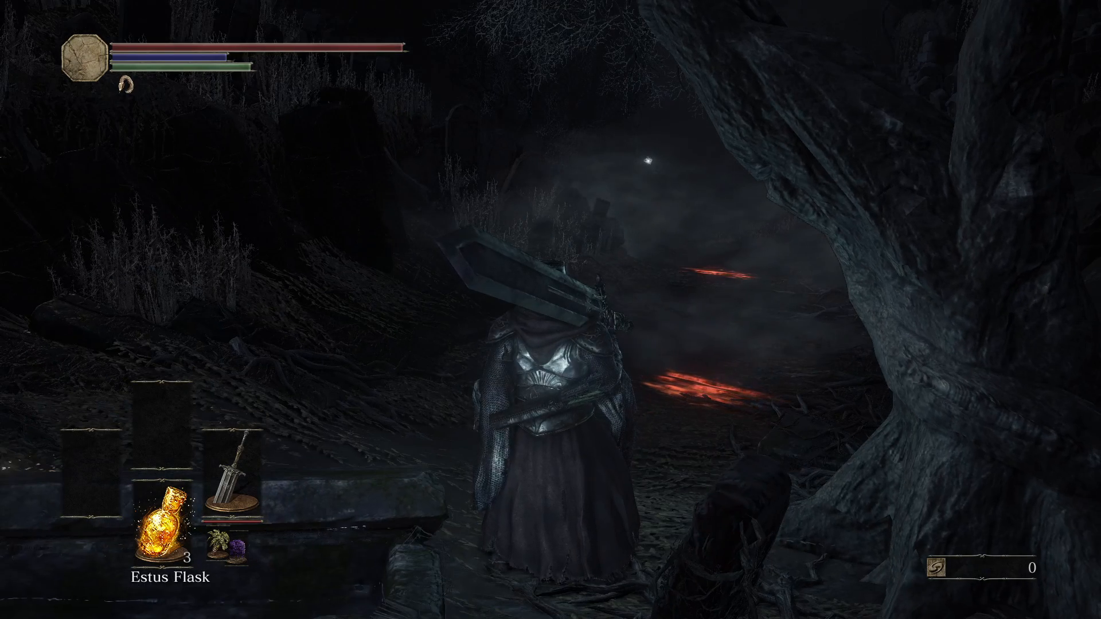
Step: Walk the character a short way, view the Tools in the inventory, and close it
{"action": "key", "text": "w"}
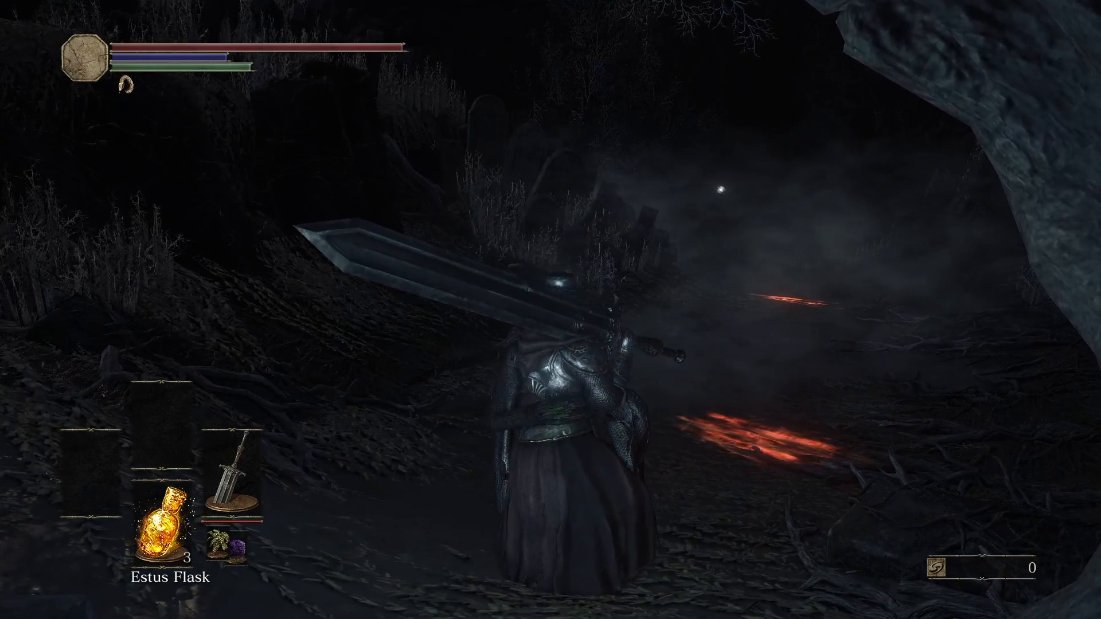
{"action": "key", "text": "Escape"}
{"action": "key", "text": "Right"}
{"action": "key", "text": "Return"}
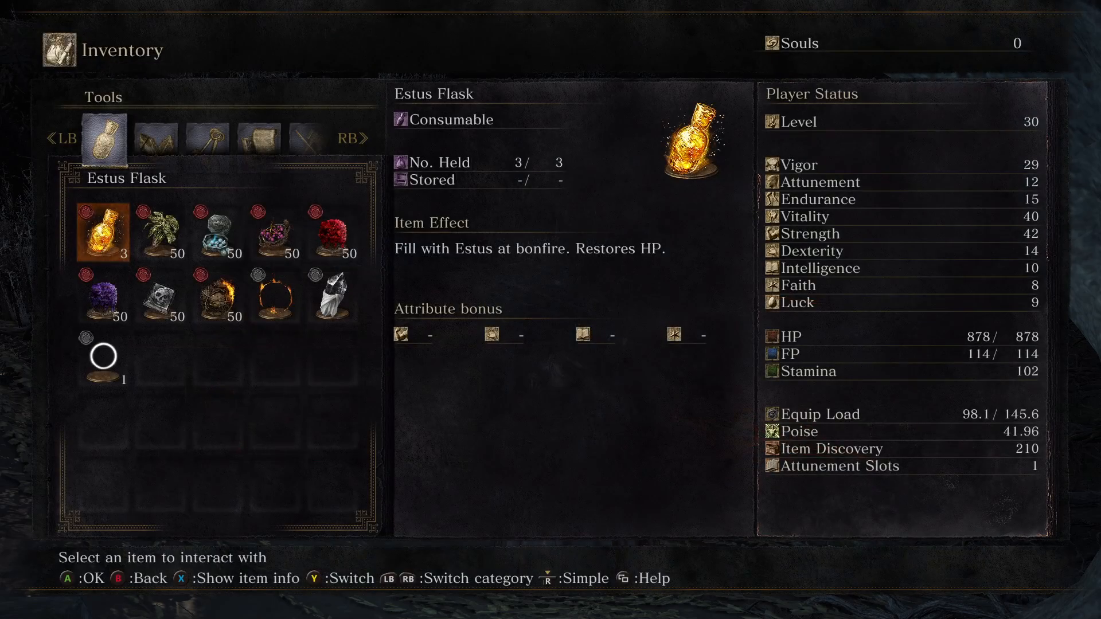
{"action": "key", "text": "Escape"}
{"action": "key", "text": "Escape"}
Step: View the Cathedral Knight Armor in the chest equipment slot, leave the equipment screen, and turn the character to face the camera
{"action": "key", "text": "Return"}
{"action": "key", "text": "Down"}
{"action": "key", "text": "Down"}
{"action": "key", "text": "Right"}
{"action": "key", "text": "Return"}
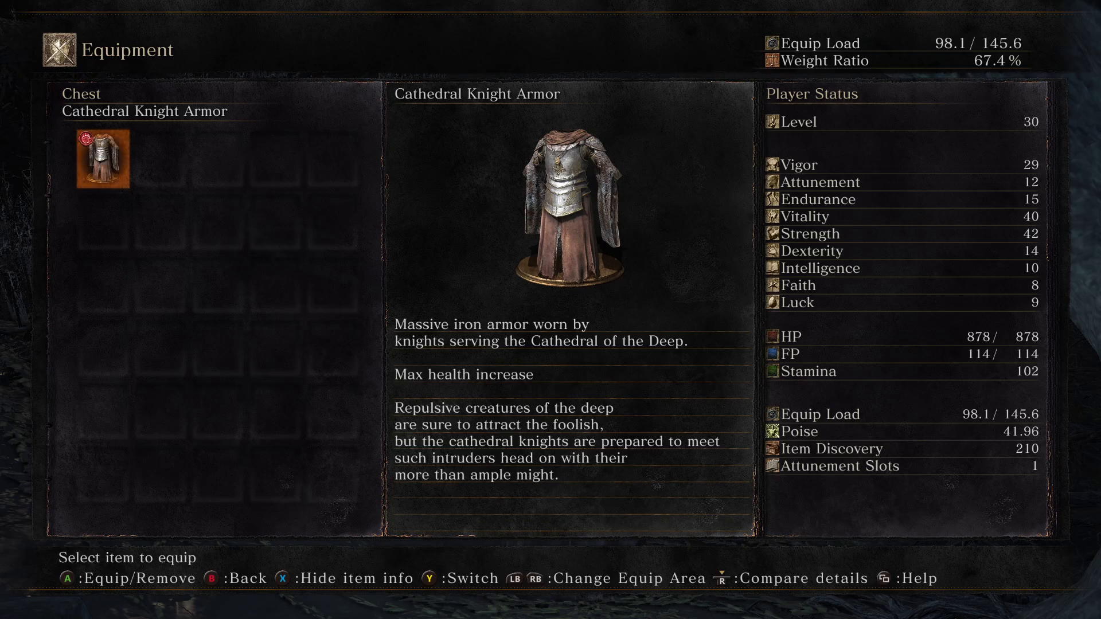
{"action": "key", "text": "Escape"}
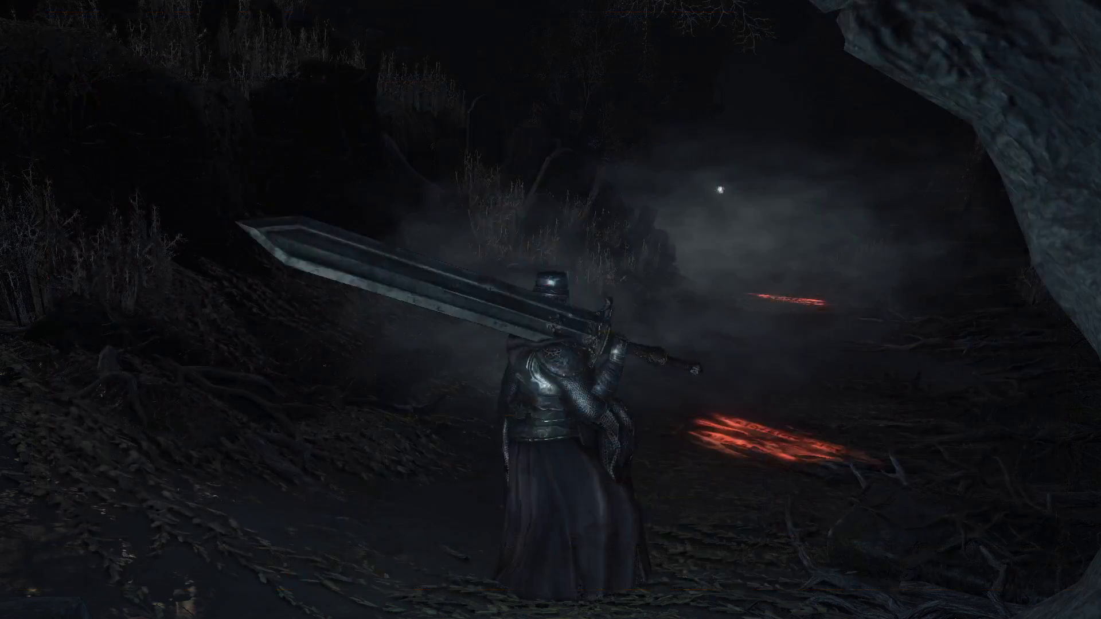
{"action": "key", "text": "Escape"}
{"action": "key", "text": "Escape"}
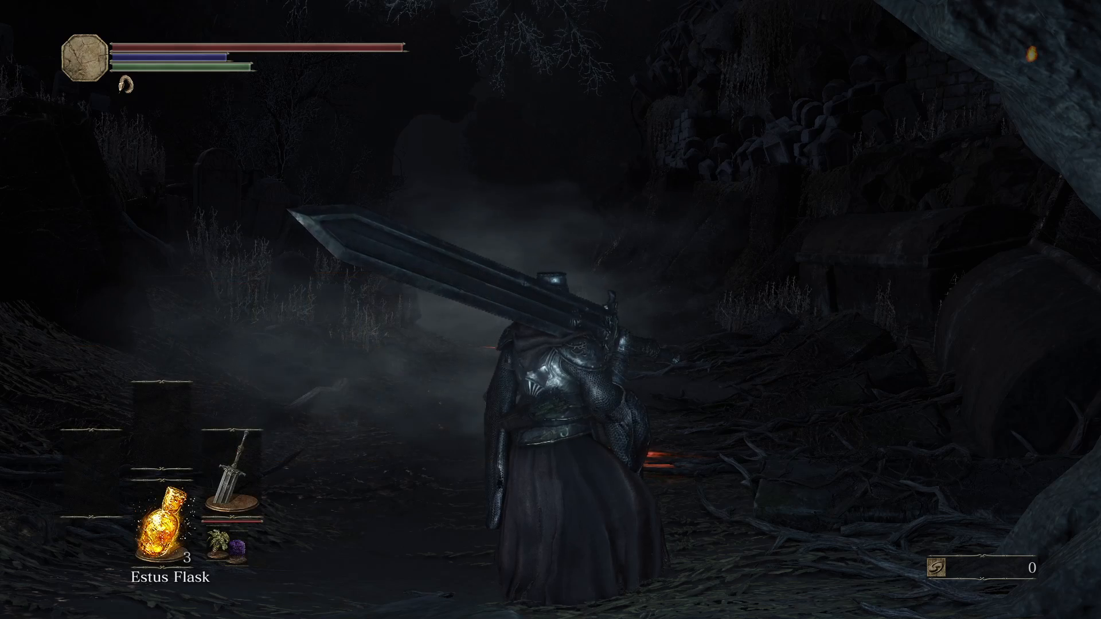
{"action": "key", "text": "s"}
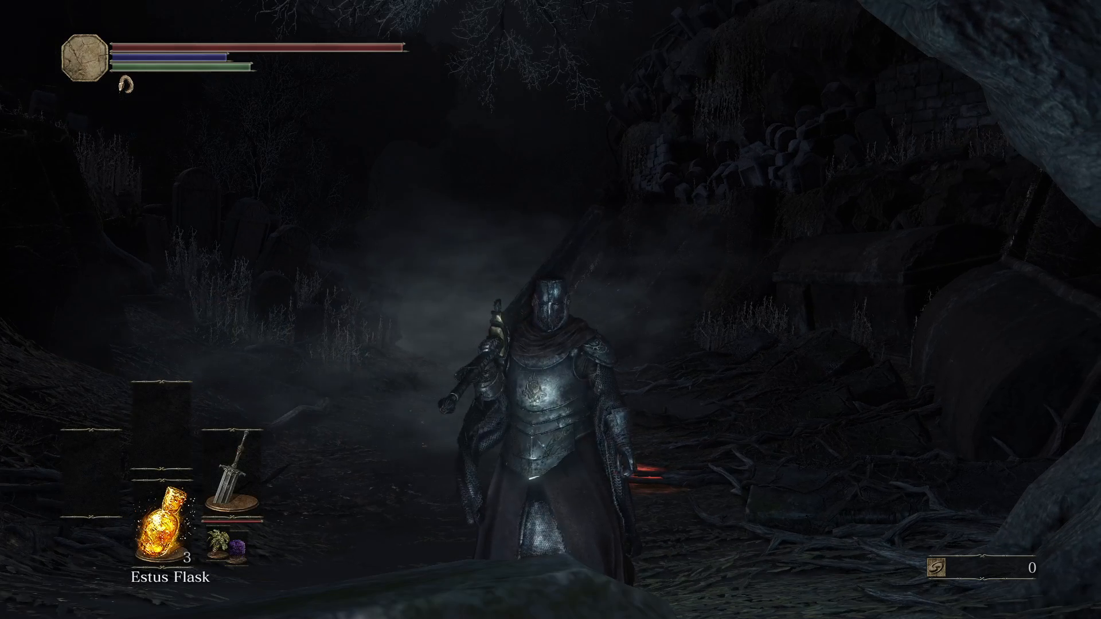